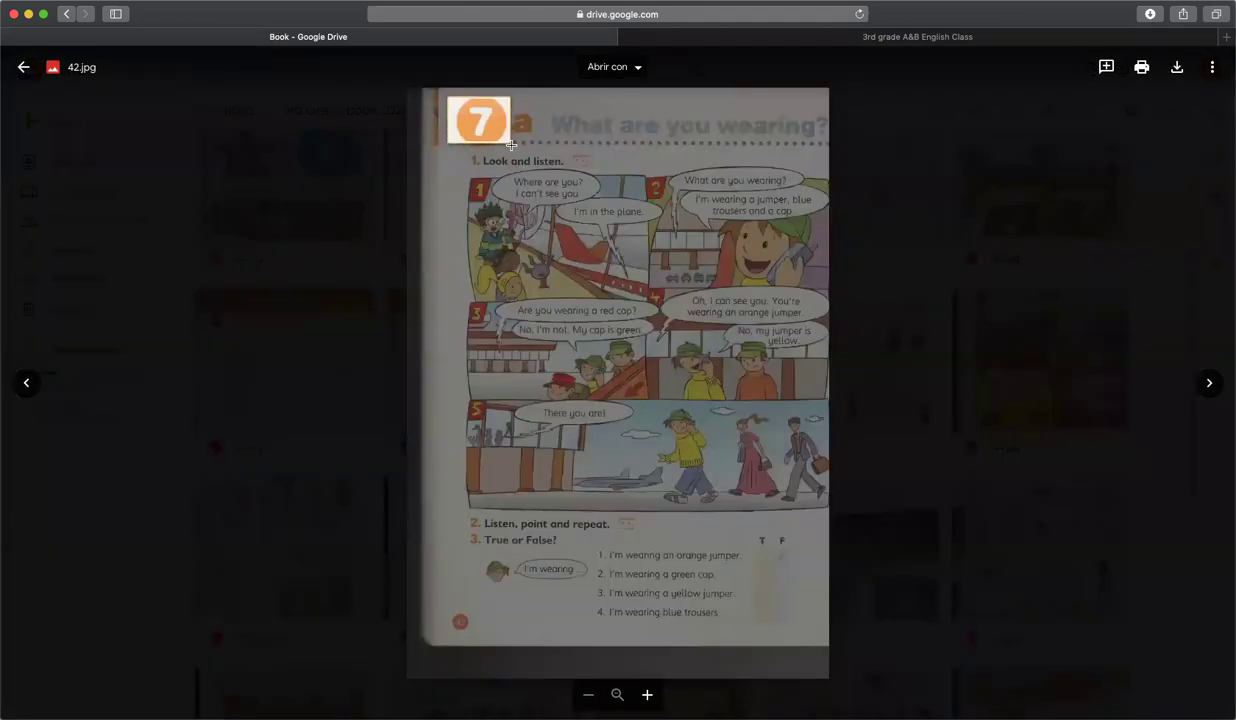
Spotlight the unit 7a heading on page 42 with a comment selection, then clear it
{"action": "left_click_drag", "start_coordinate": [446, 97], "coordinate": [508, 145]}
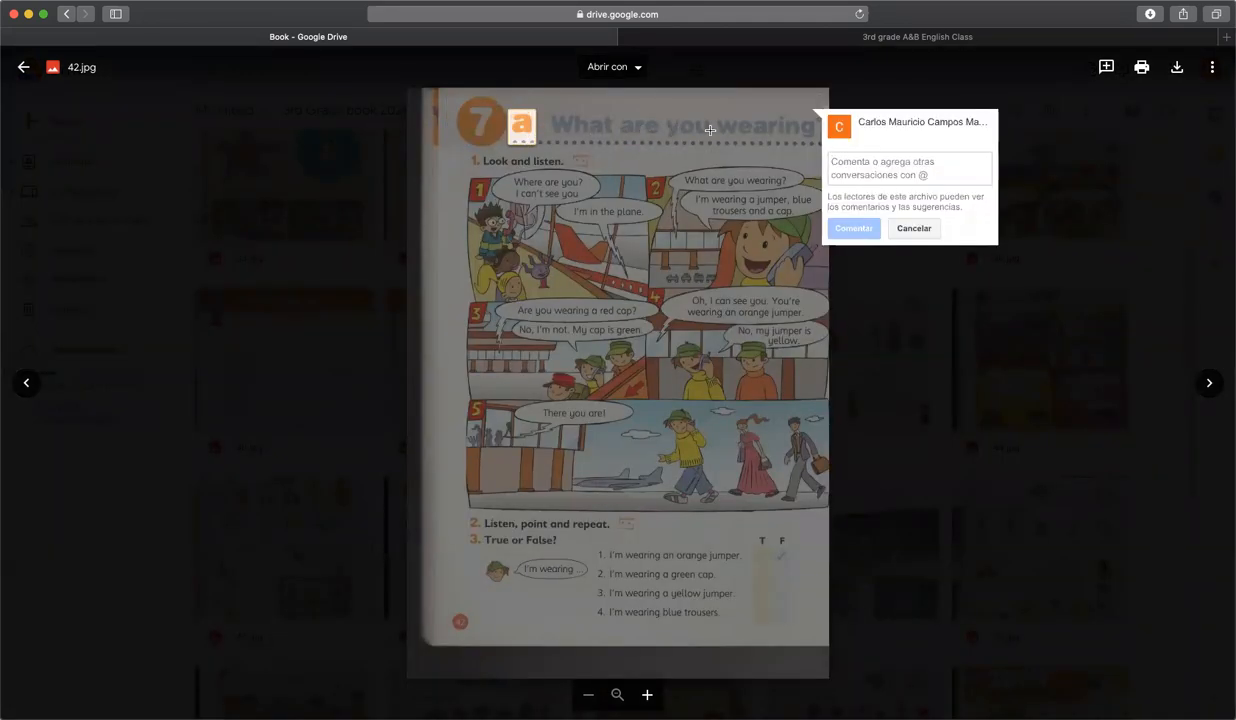
{"action": "left_click", "coordinate": [528, 519]}
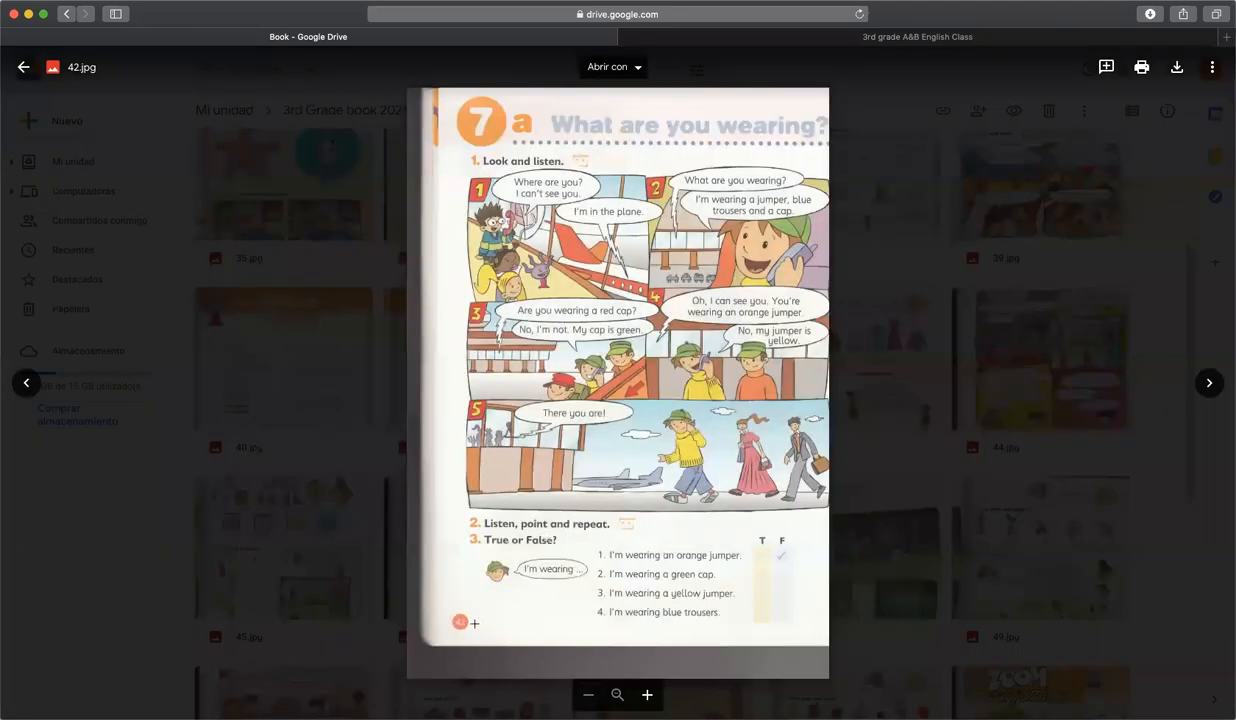
Advance to 43.jpg and spotlight its top sentence pattern and the clothing picture row, then clear them
{"action": "left_click", "coordinate": [1209, 382]}
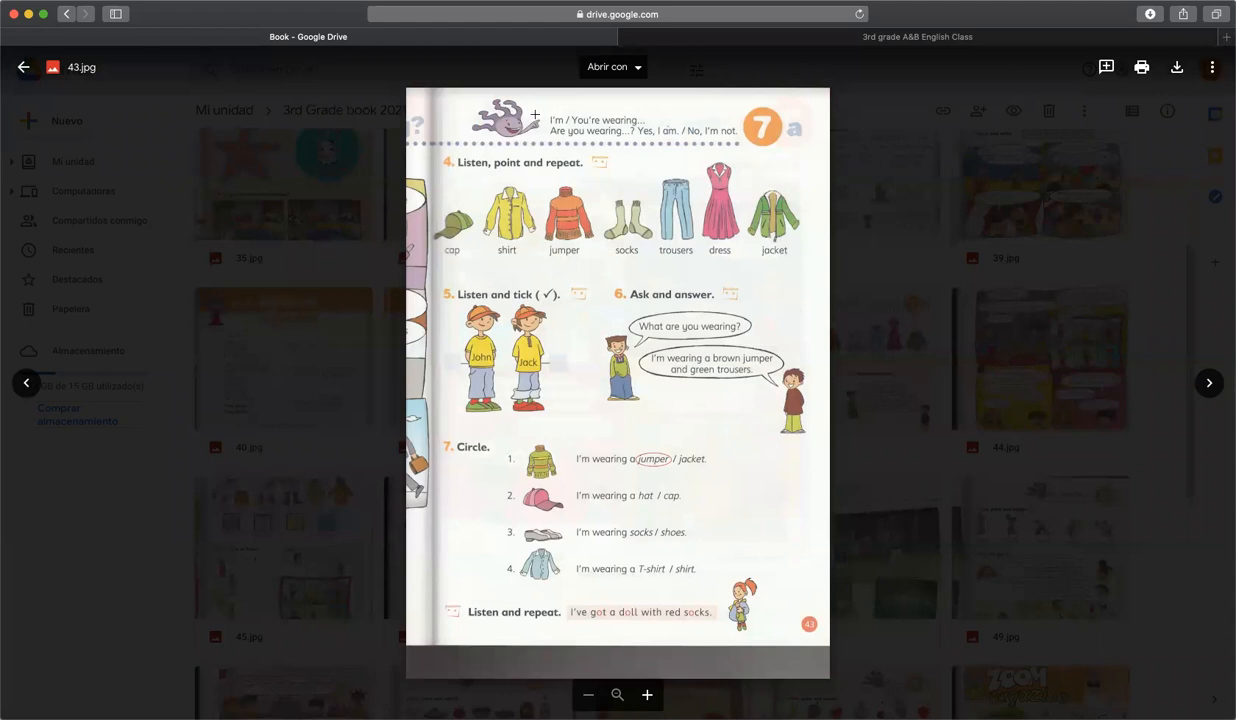
{"action": "left_click_drag", "start_coordinate": [541, 106], "coordinate": [753, 143]}
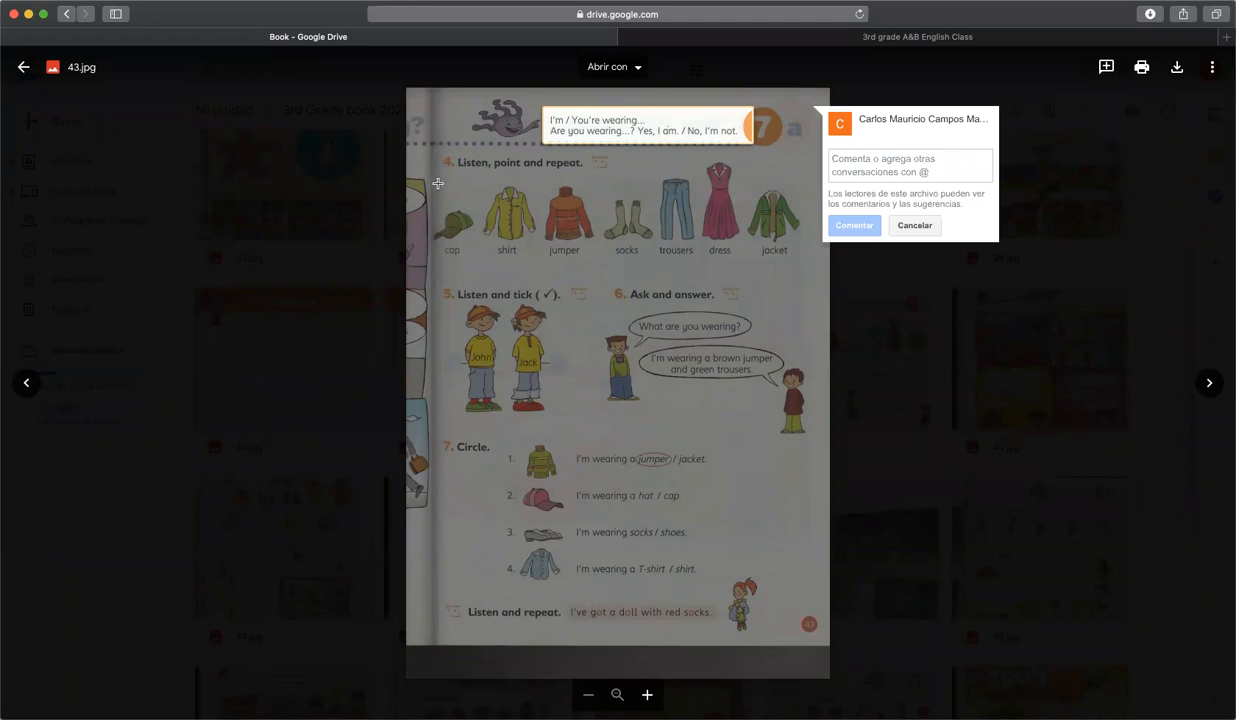
{"action": "mouse_move", "coordinate": [437, 175]}
{"action": "left_mouse_down"}
{"action": "mouse_move", "coordinate": [589, 264]}
{"action": "mouse_move", "coordinate": [786, 313]}
{"action": "left_mouse_up"}
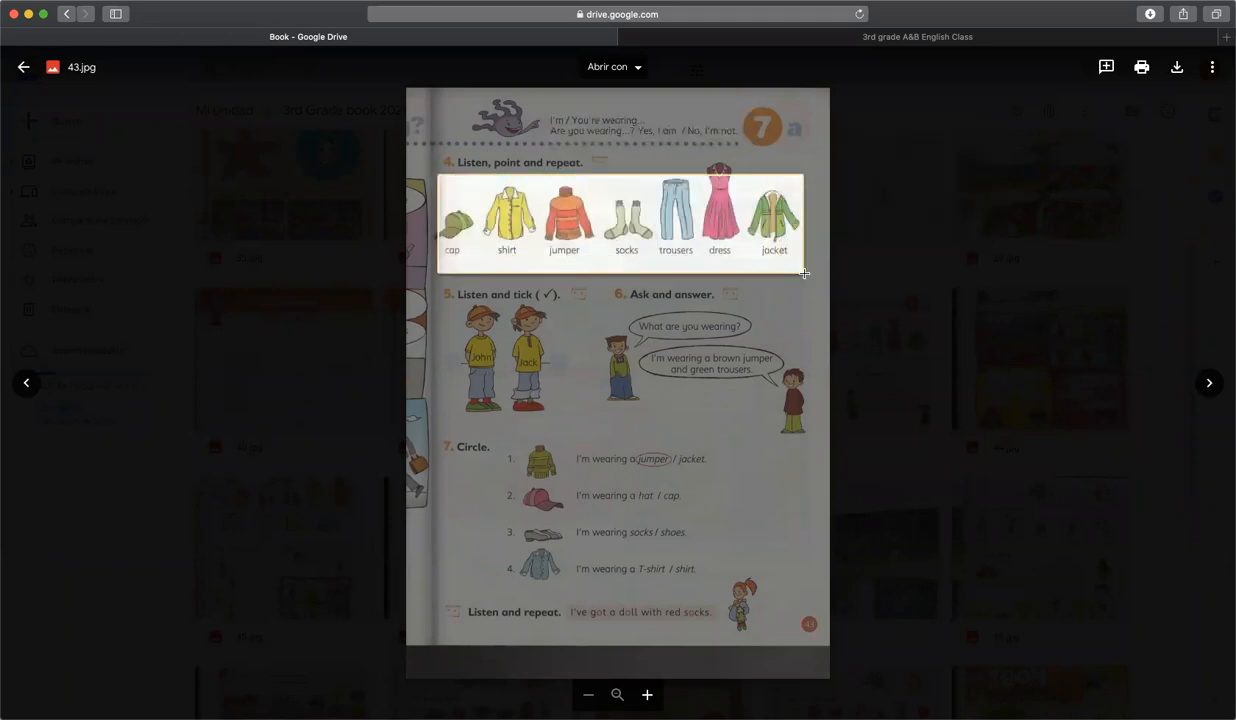
{"action": "key", "text": "Escape"}
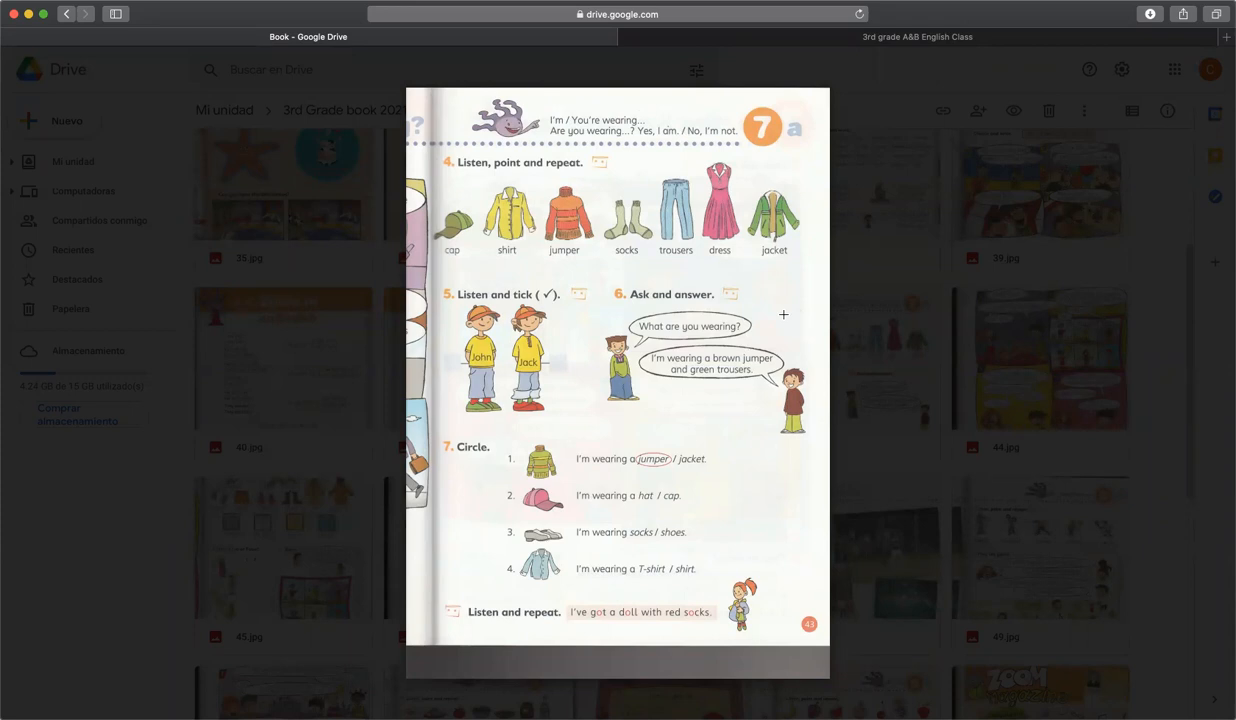
Switch to the 3rd grade A&B English Class, review its Personas list and return to Novedades
{"action": "left_click", "coordinate": [934, 41]}
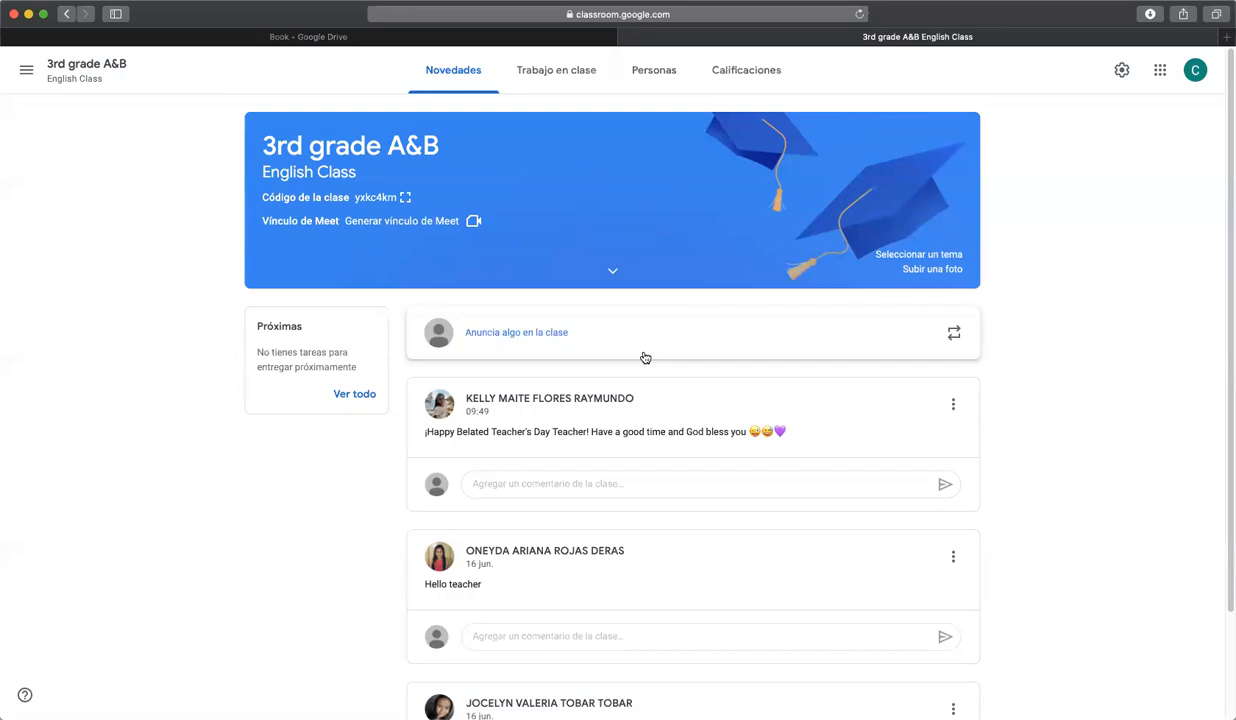
{"action": "left_click", "coordinate": [643, 84]}
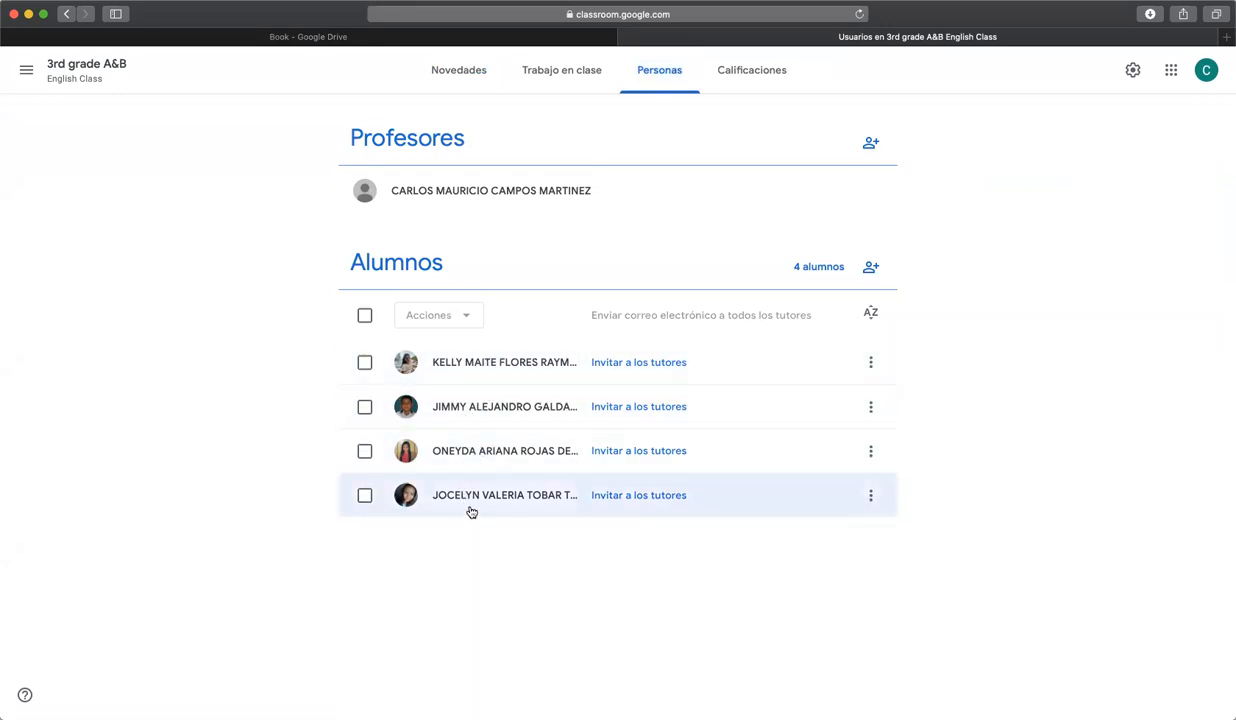
{"action": "left_click", "coordinate": [455, 79]}
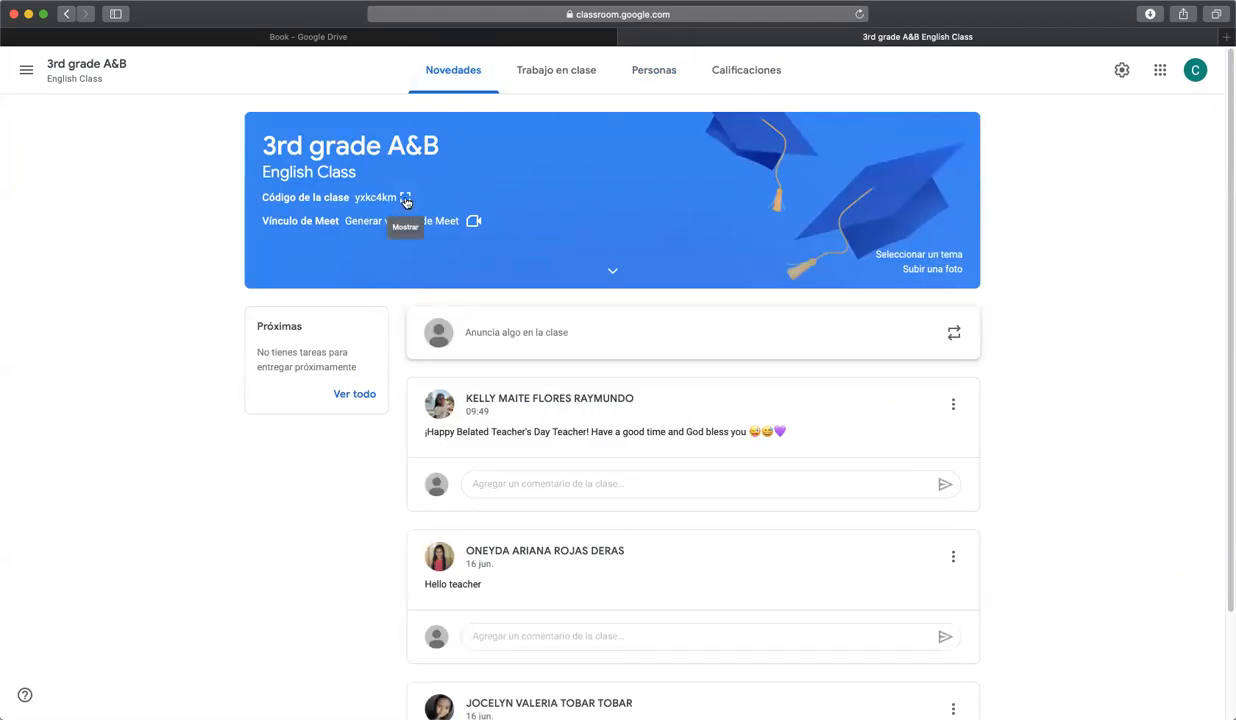
{"action": "left_click", "coordinate": [405, 201]}
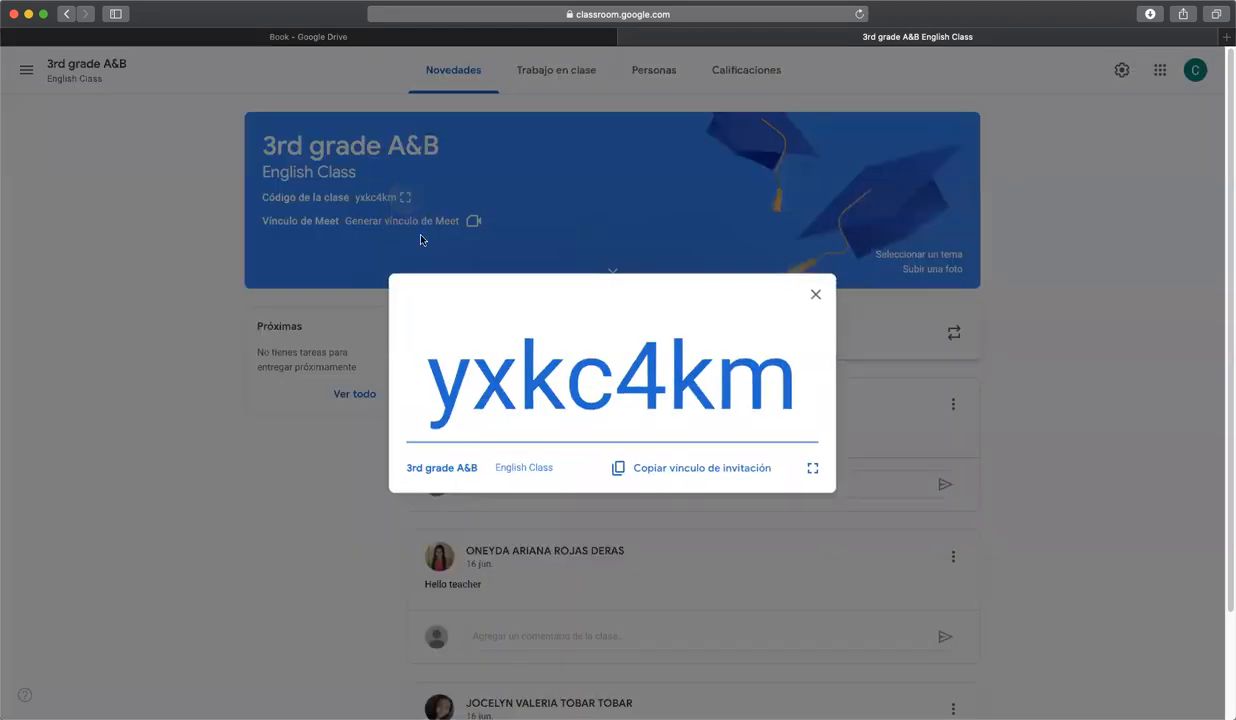
{"action": "mouse_move", "coordinate": [422, 374]}
{"action": "left_mouse_down"}
{"action": "mouse_move", "coordinate": [655, 395]}
{"action": "mouse_move", "coordinate": [767, 381]}
{"action": "left_mouse_up"}
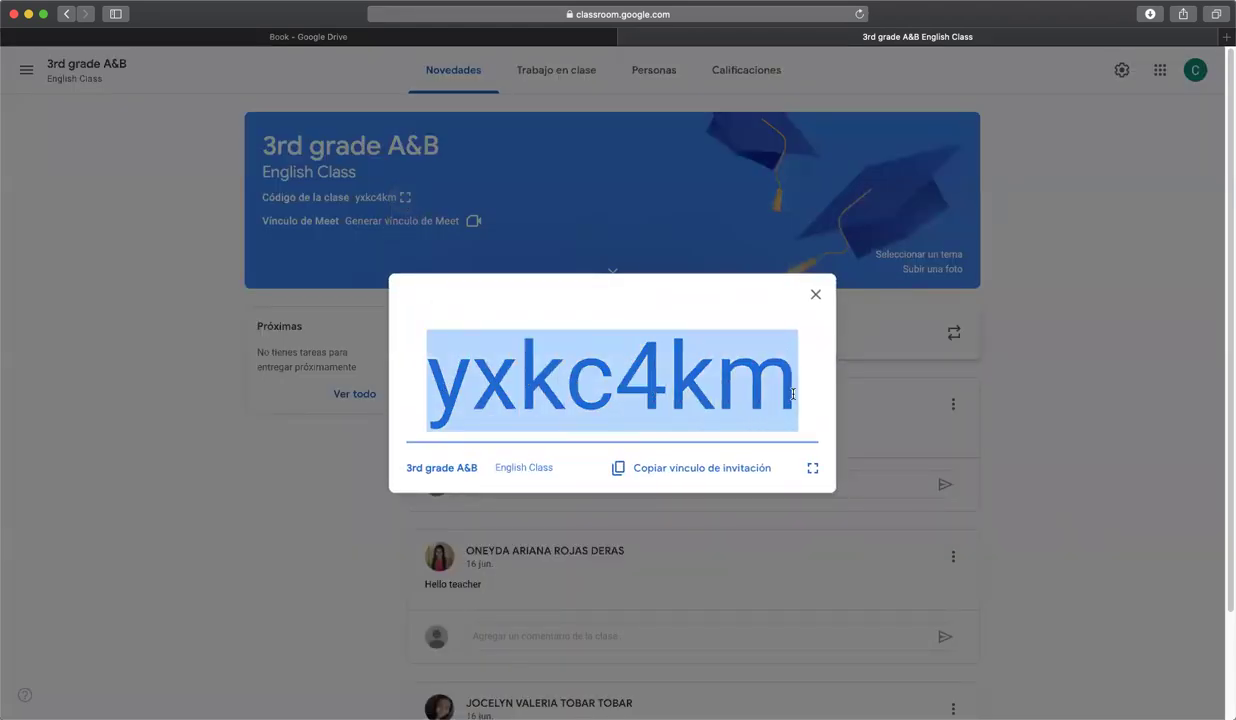
{"action": "left_click", "coordinate": [818, 296]}
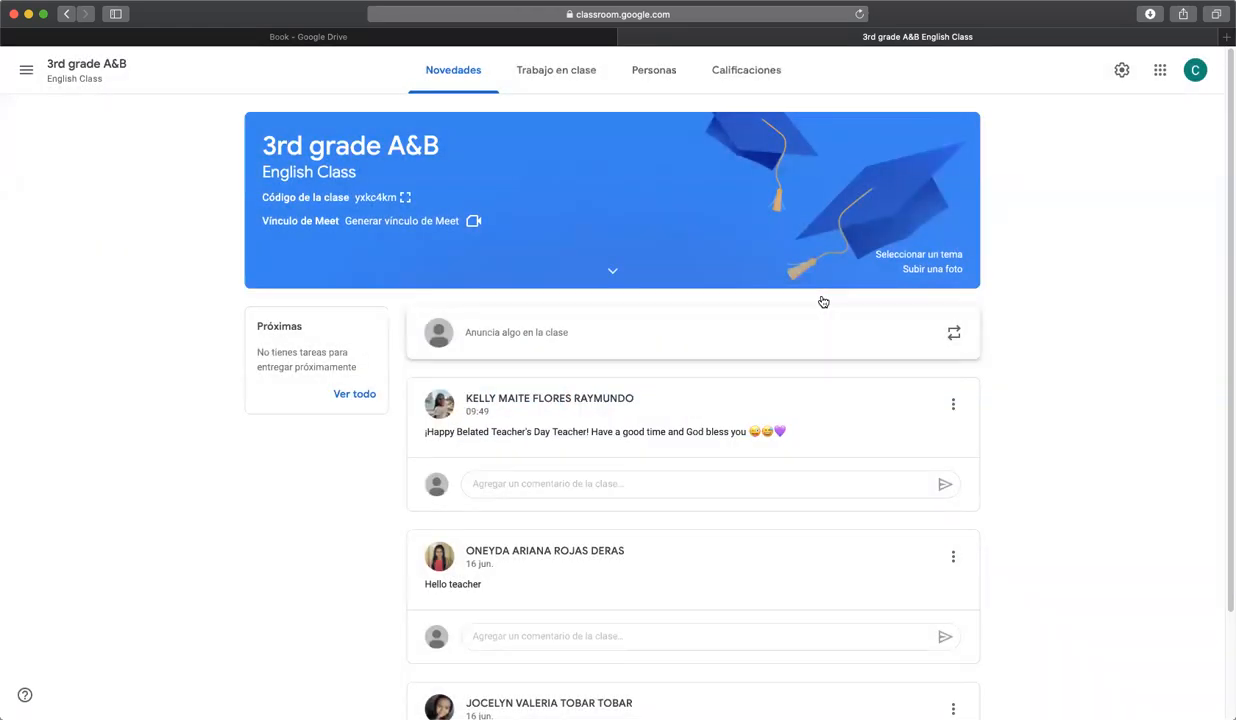
{"action": "left_click", "coordinate": [404, 197]}
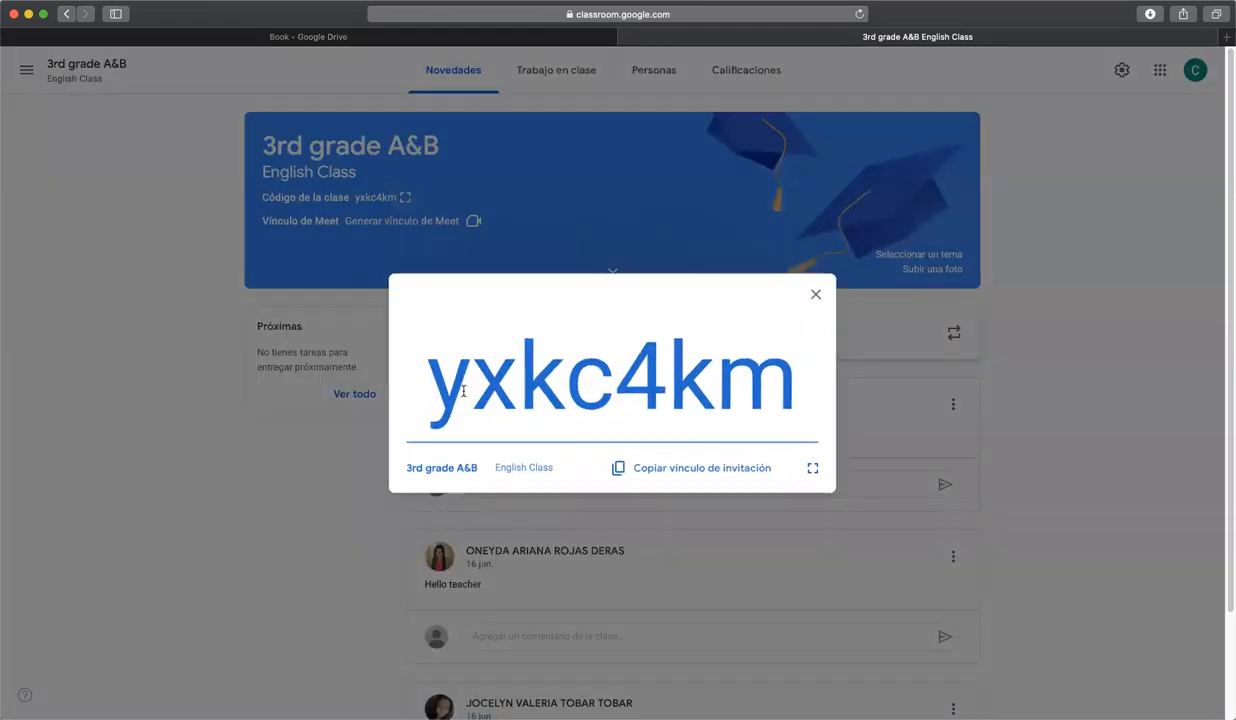
{"action": "left_click_drag", "start_coordinate": [463, 391], "coordinate": [800, 398]}
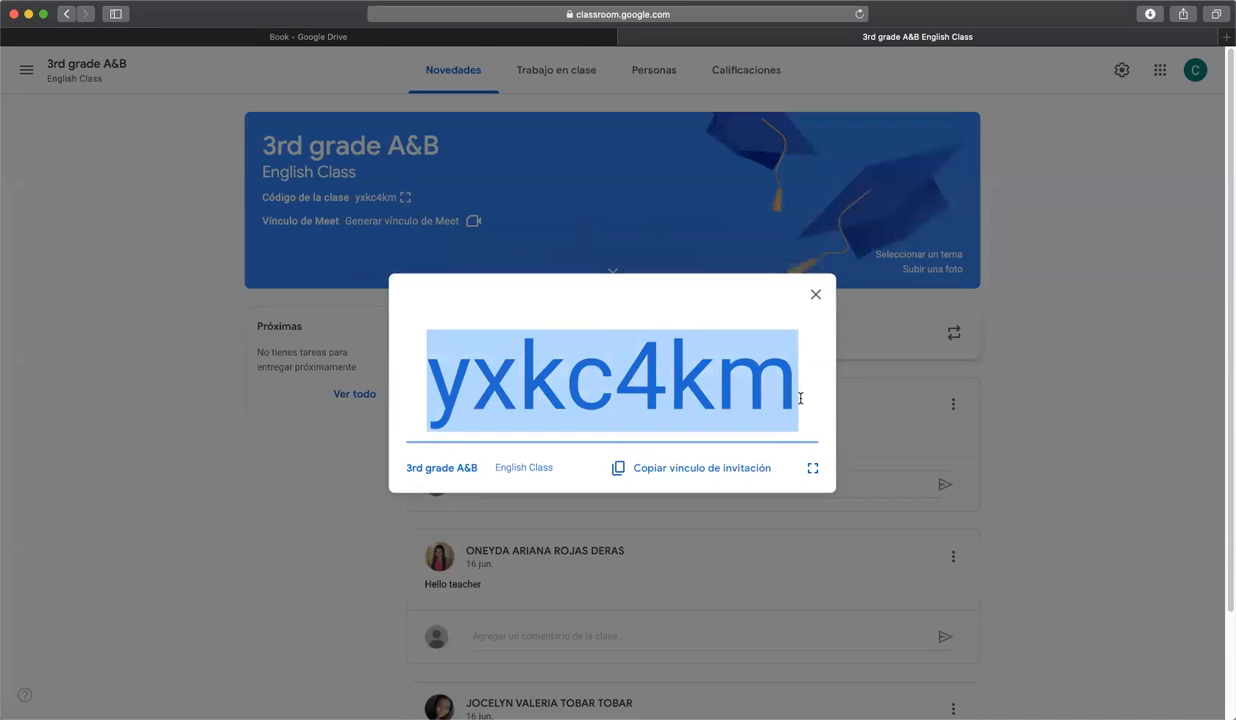
{"action": "left_click", "coordinate": [815, 294]}
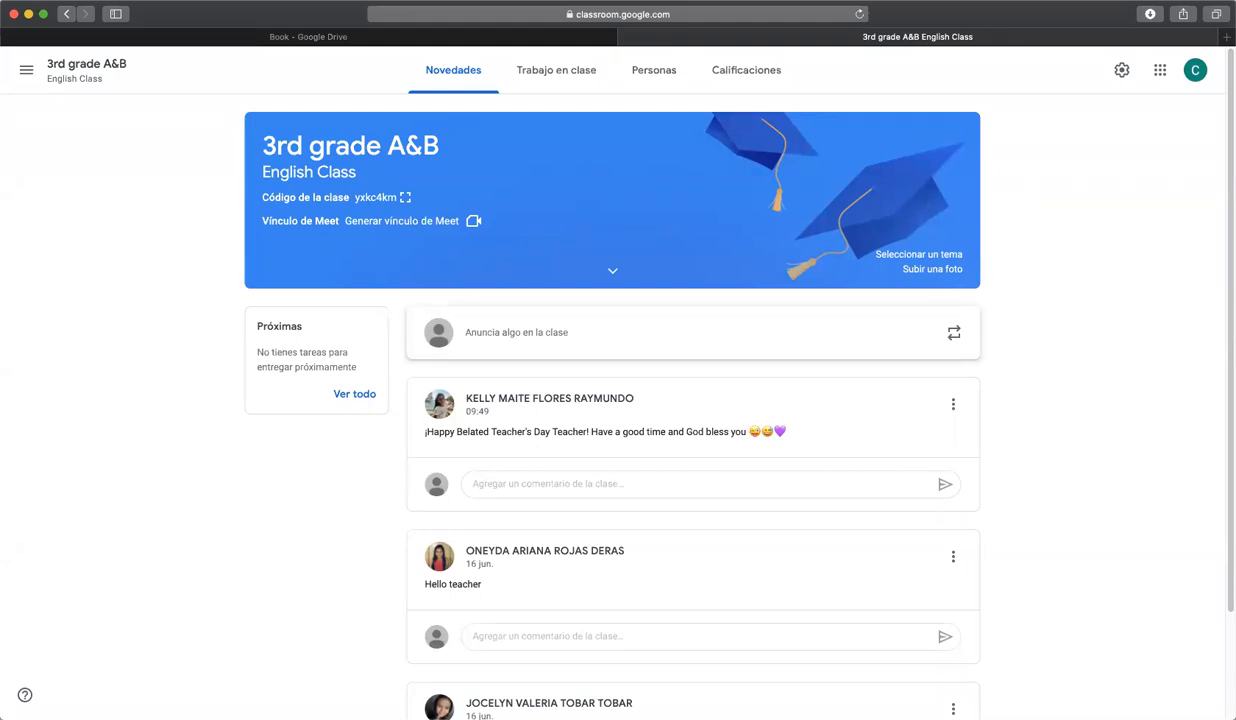
Return to the textbook in Drive and go back from page 43 to page 42
{"action": "left_click", "coordinate": [463, 41]}
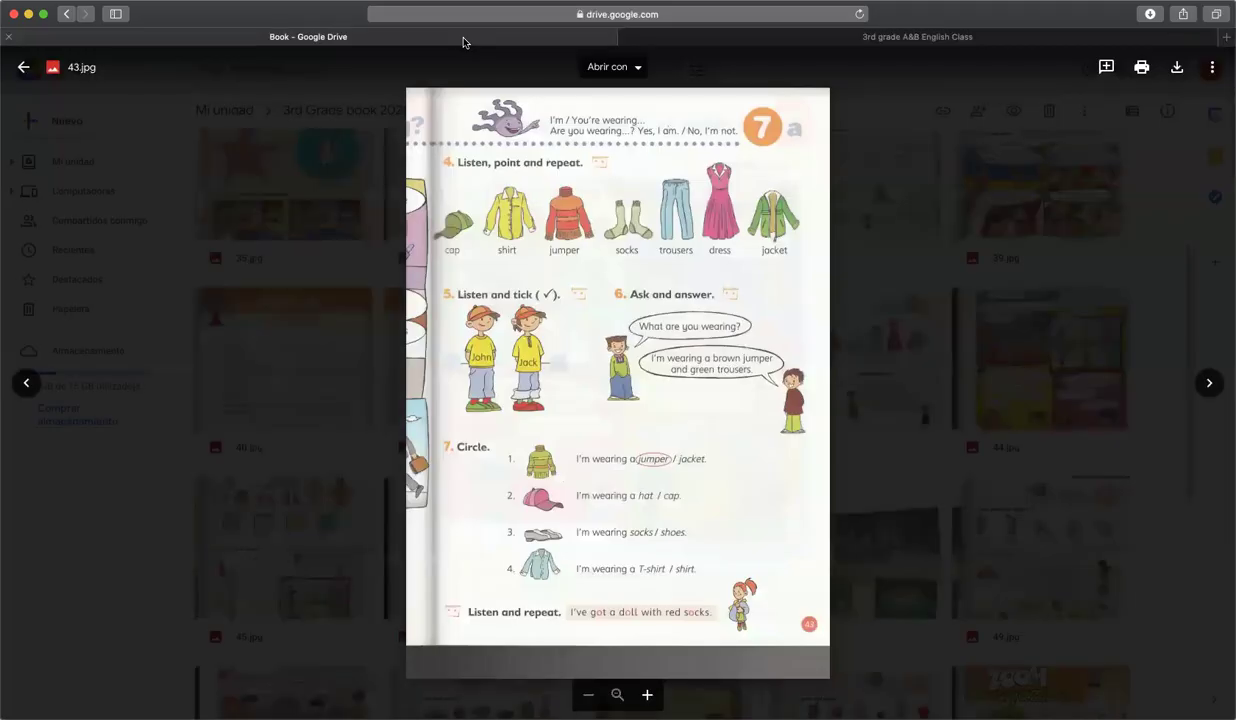
{"action": "left_click", "coordinate": [38, 381]}
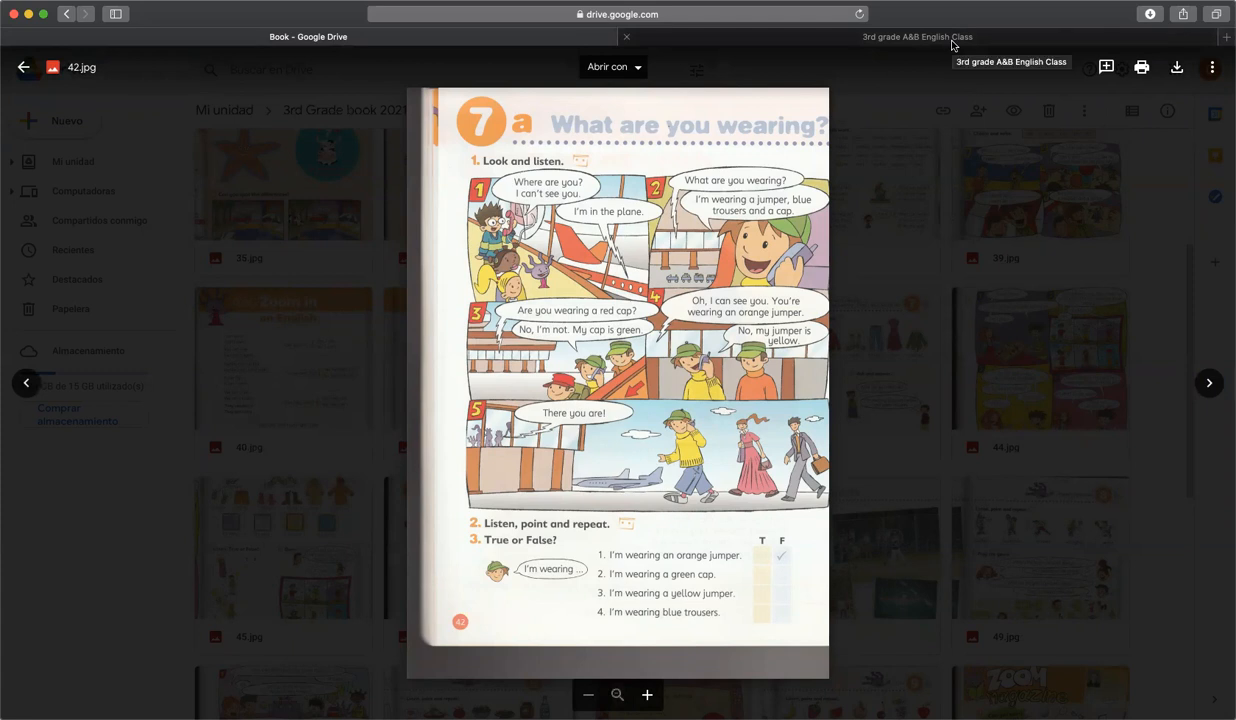
Switch to the English class, look over its Personas list and land back on the Novedades stream
{"action": "left_click", "coordinate": [953, 40]}
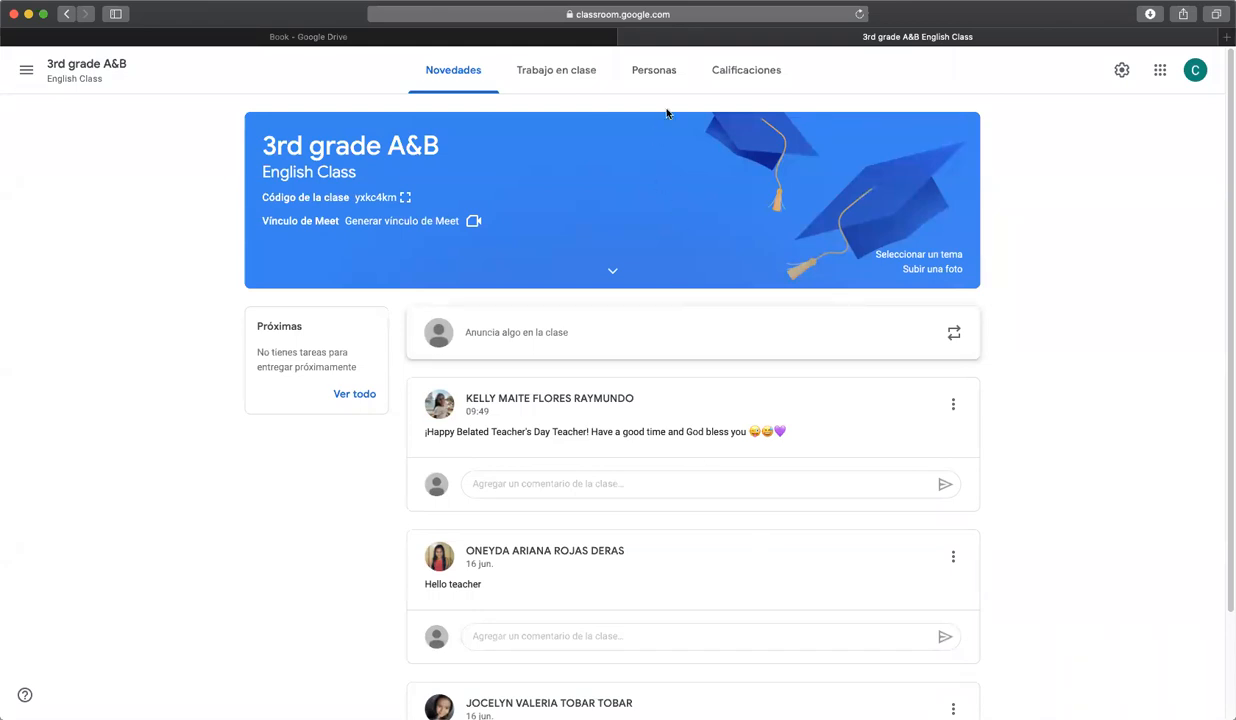
{"action": "left_click", "coordinate": [657, 74]}
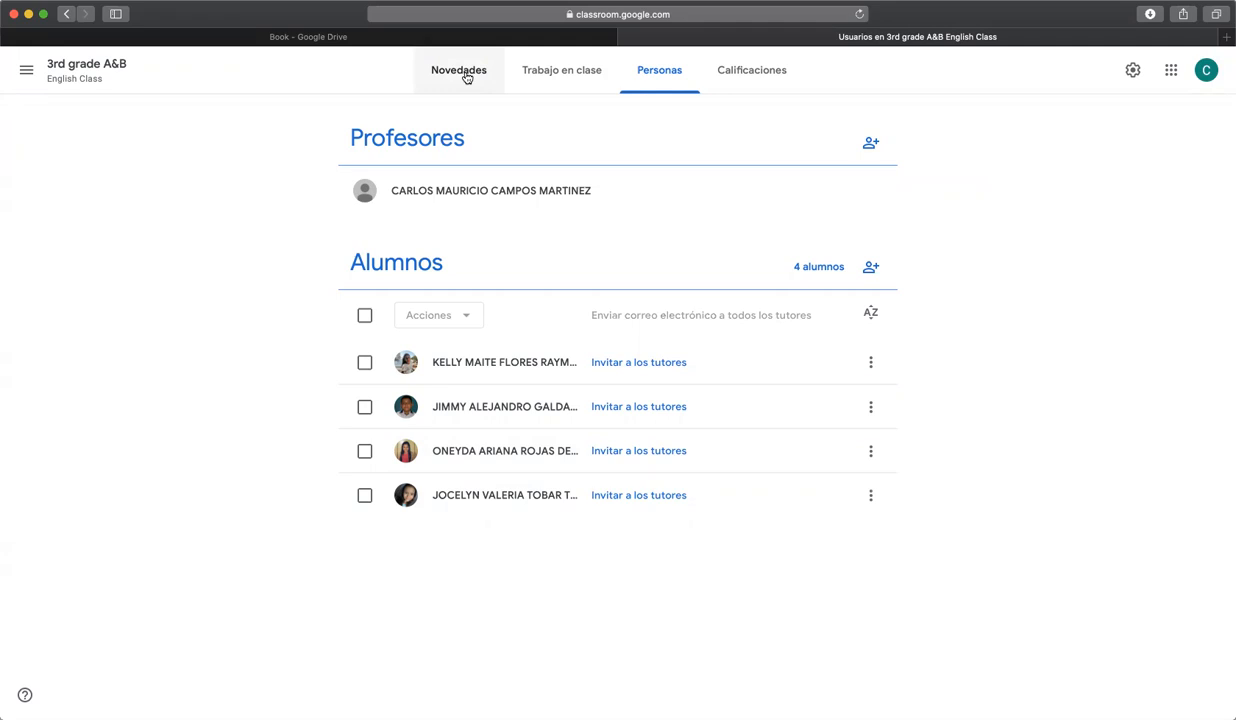
{"action": "left_click", "coordinate": [466, 78]}
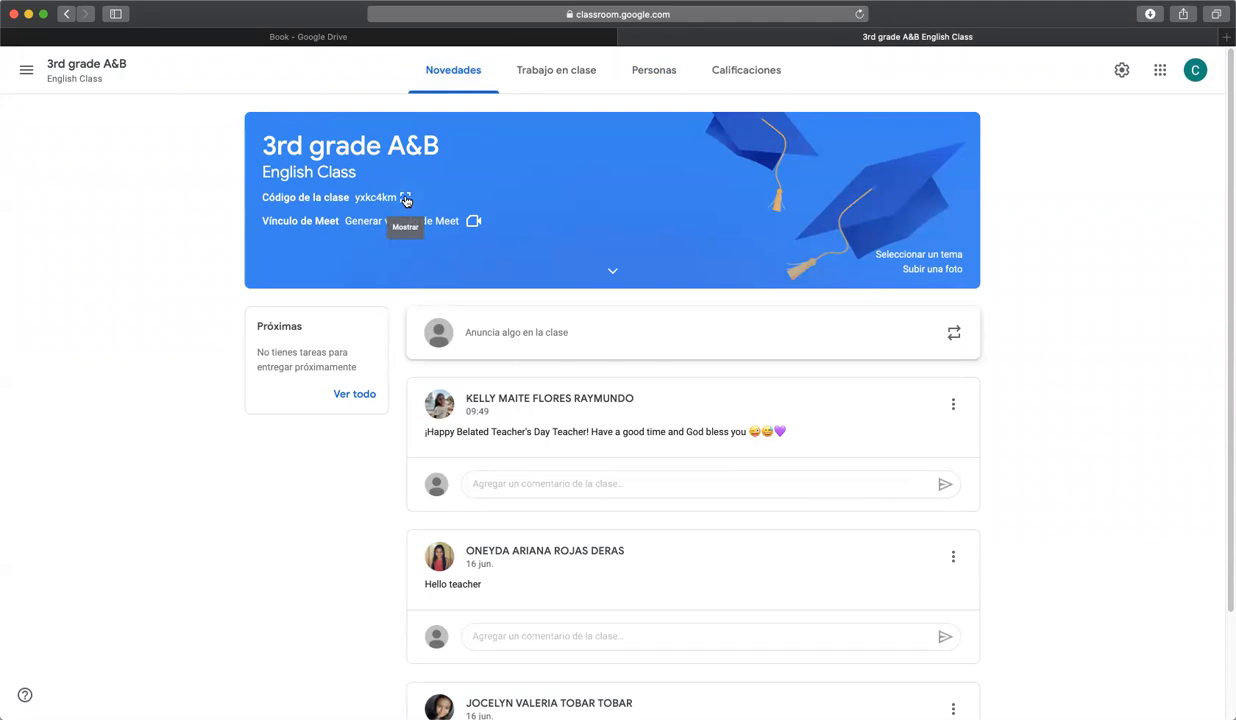
{"action": "left_click", "coordinate": [406, 201]}
{"action": "mouse_move", "coordinate": [428, 395]}
{"action": "left_mouse_down"}
{"action": "mouse_move", "coordinate": [783, 405]}
{"action": "mouse_move", "coordinate": [774, 321]}
{"action": "left_mouse_up"}
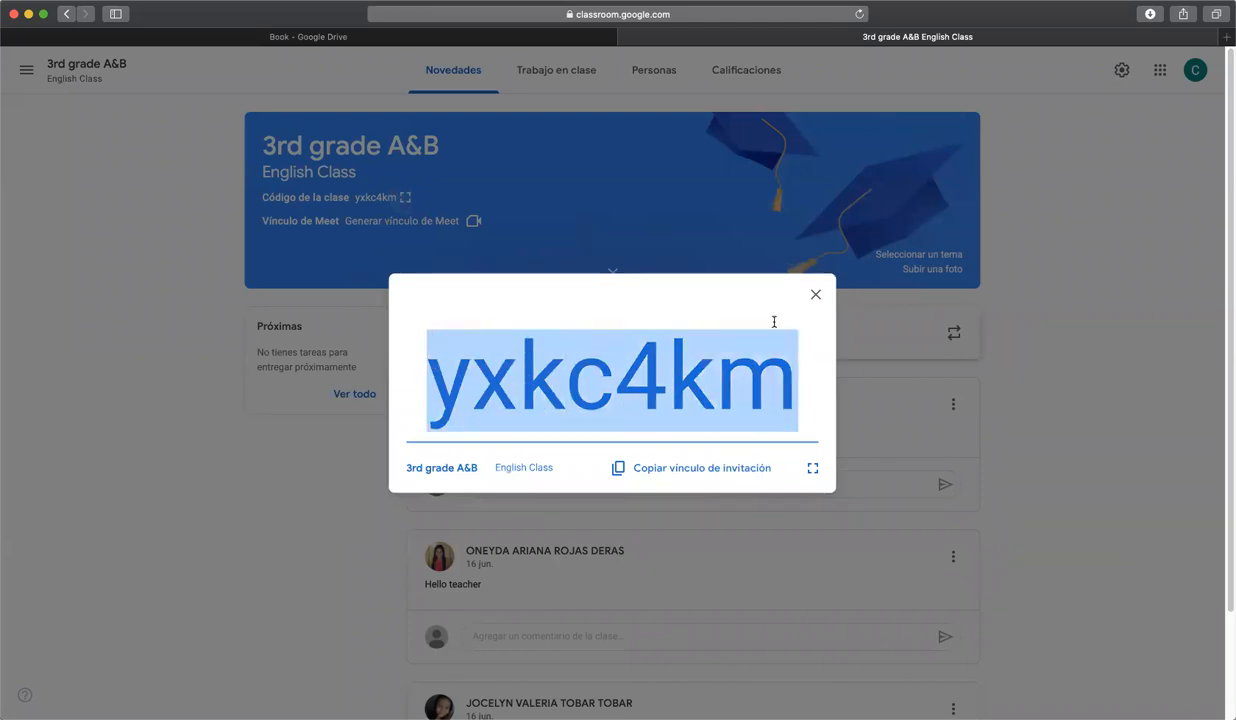
{"action": "left_click", "coordinate": [812, 295]}
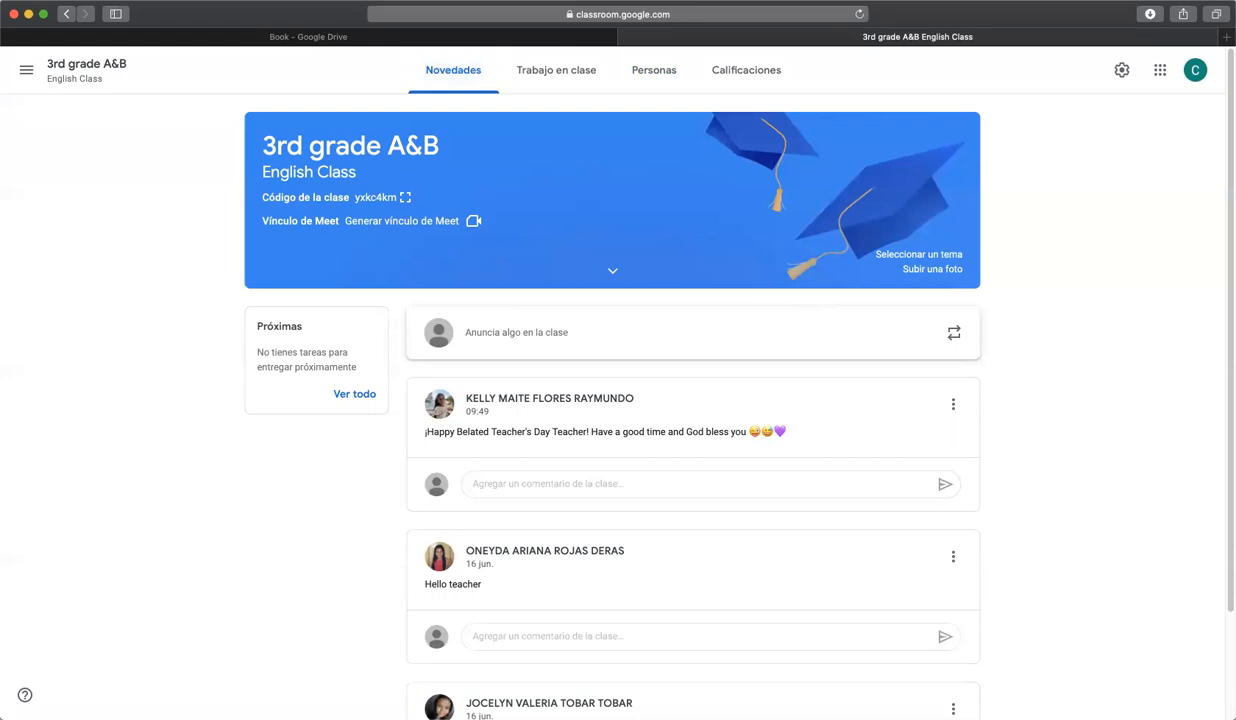
{"action": "left_click", "coordinate": [406, 199]}
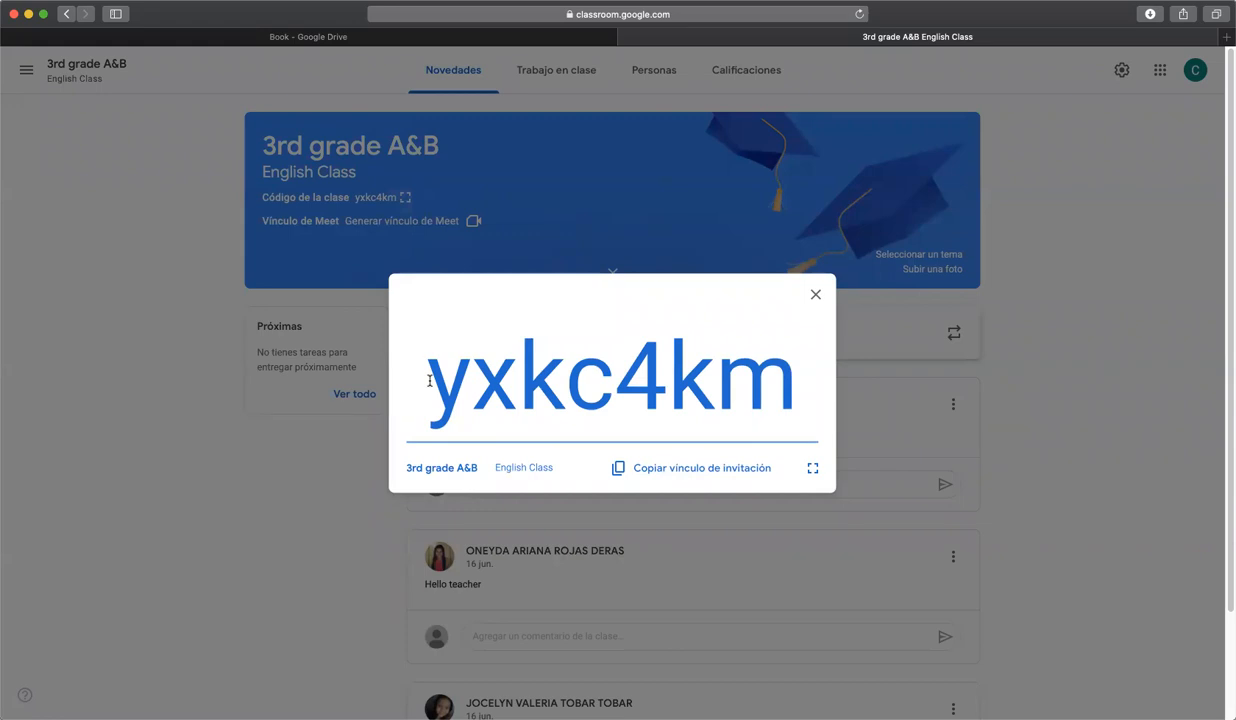
{"action": "left_click_drag", "start_coordinate": [429, 380], "coordinate": [787, 396]}
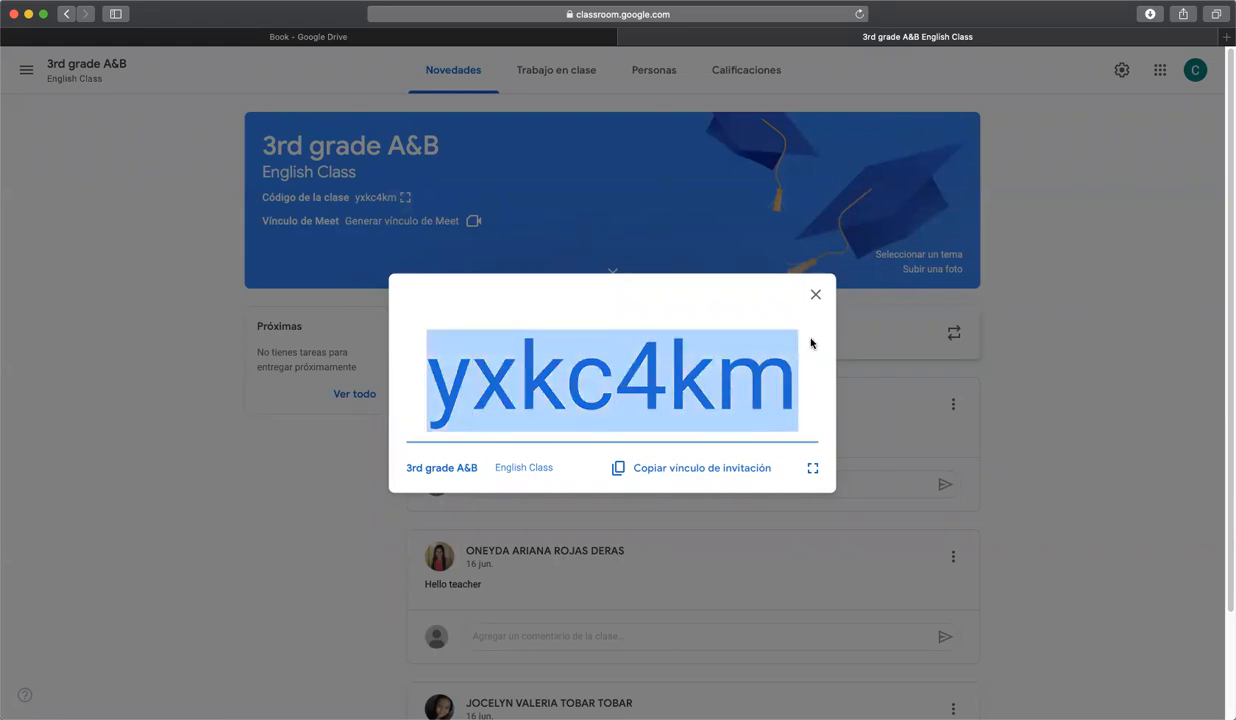
{"action": "left_click", "coordinate": [815, 294]}
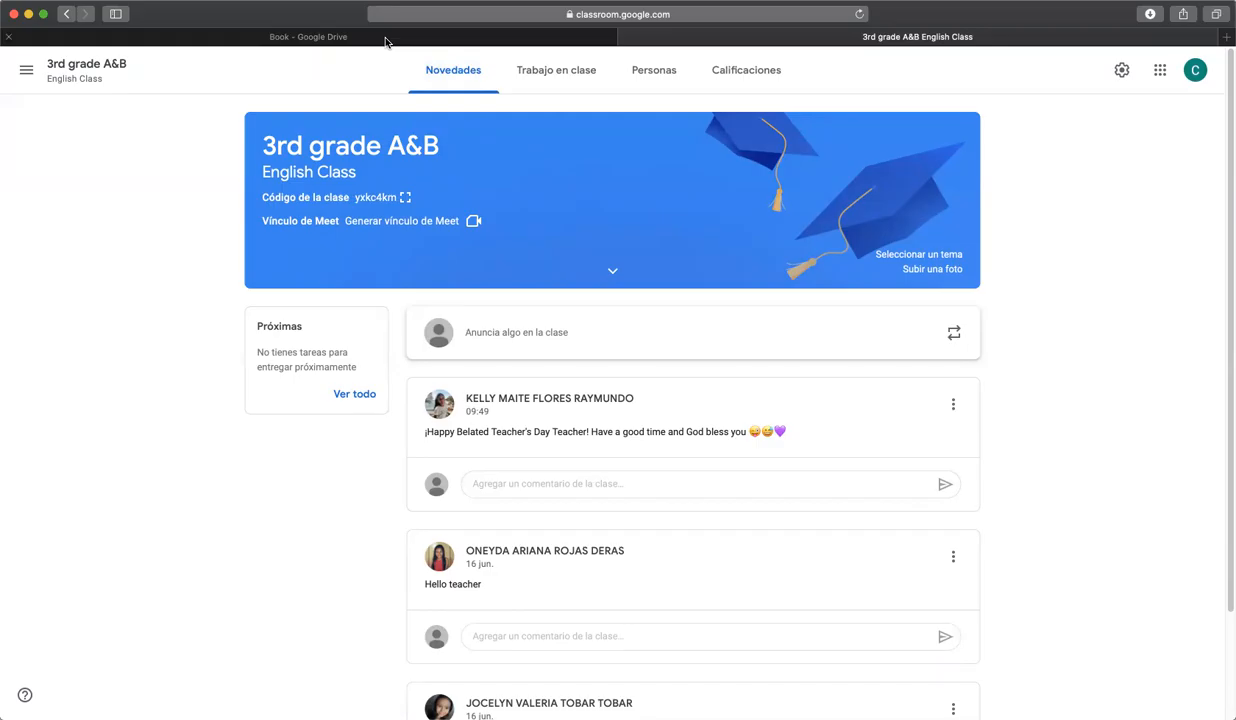
{"action": "left_click", "coordinate": [386, 40]}
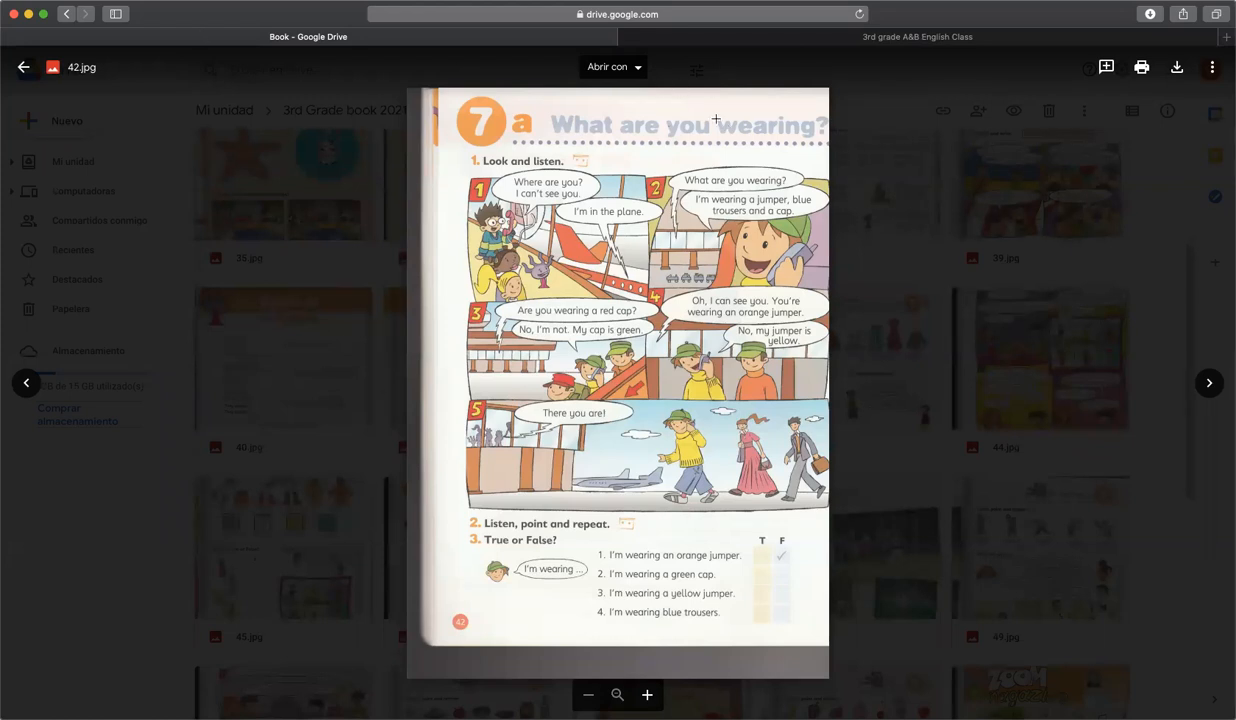
{"action": "left_click_drag", "start_coordinate": [716, 119], "coordinate": [769, 139]}
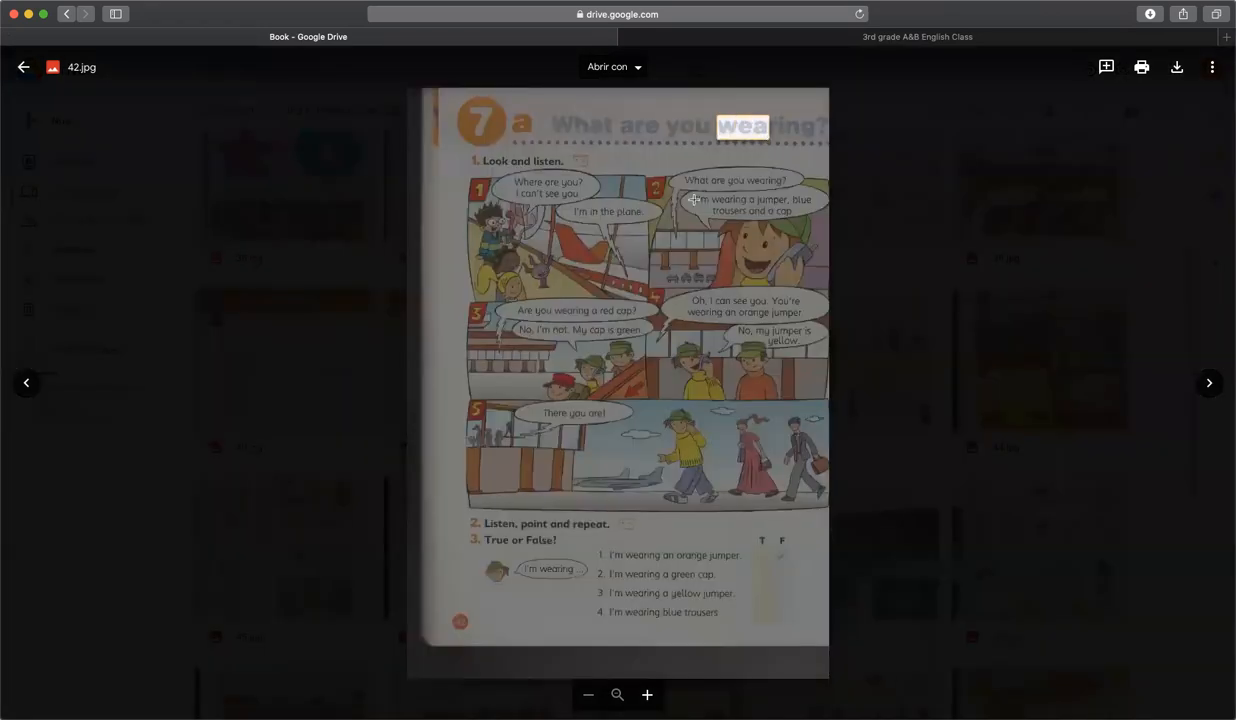
{"action": "key", "text": "Escape"}
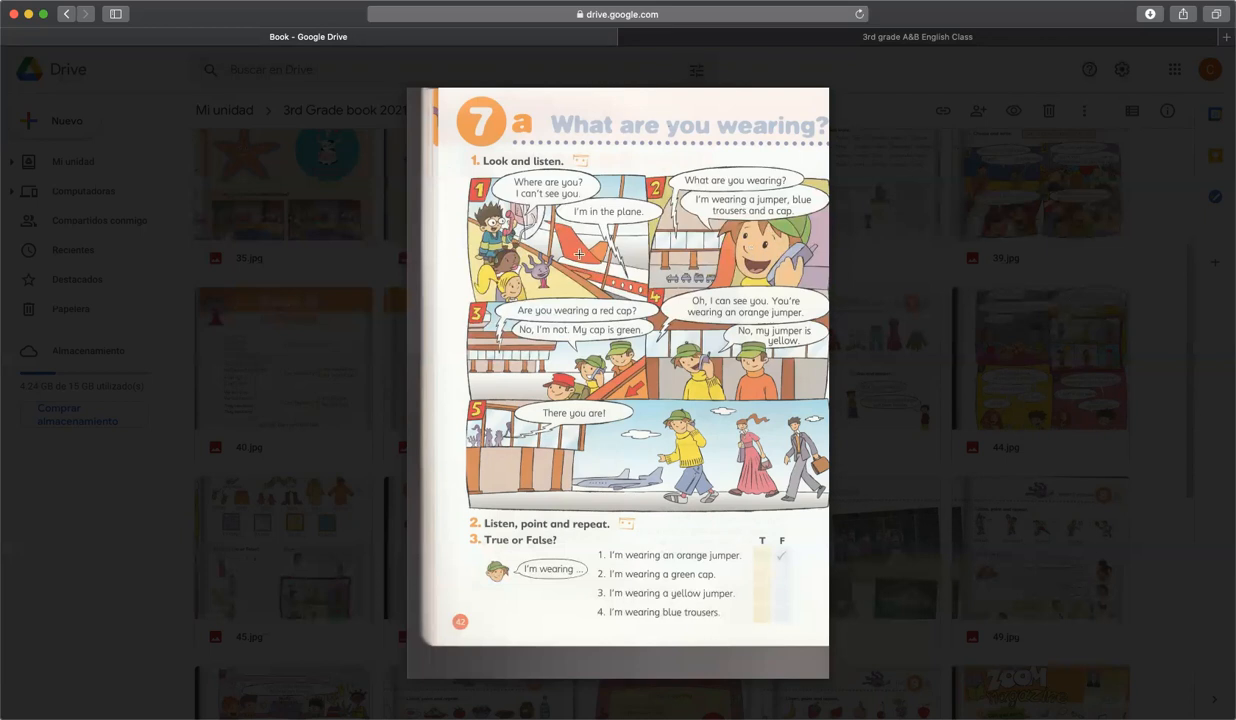
{"action": "mouse_move", "coordinate": [617, 350]}
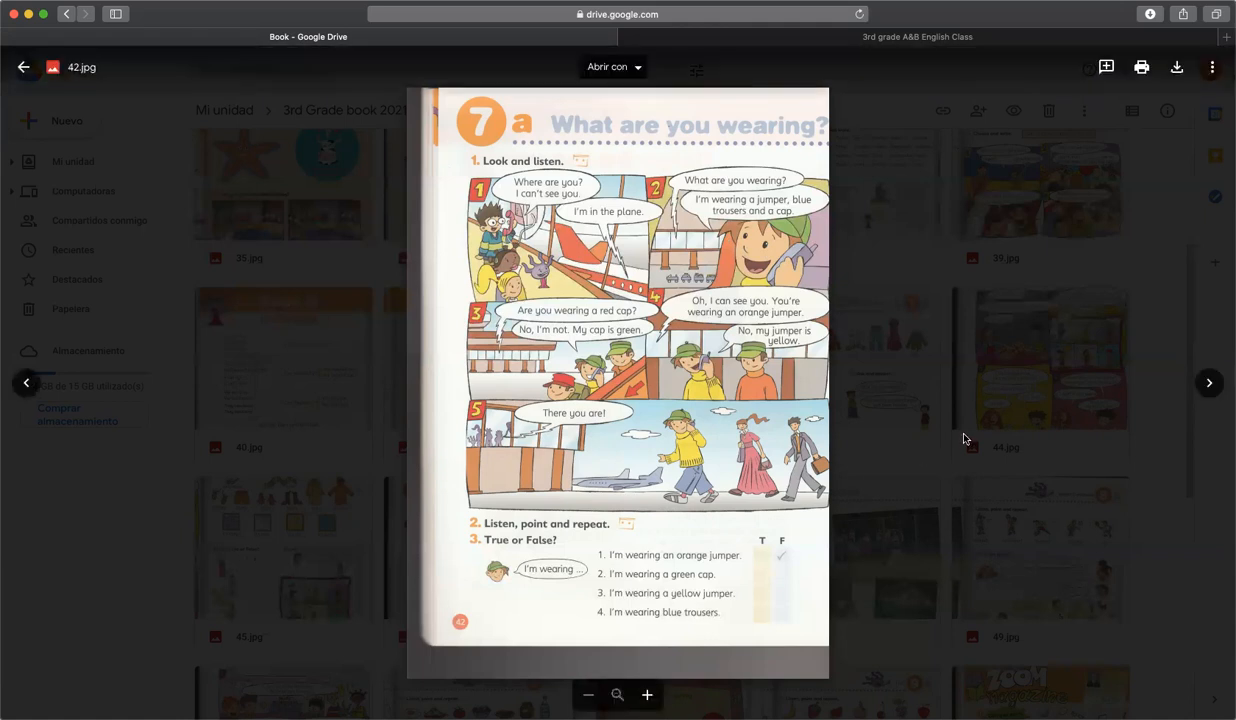
{"action": "mouse_move", "coordinate": [624, 380]}
{"action": "key", "text": "super+shift+4"}
{"action": "left_click_drag", "start_coordinate": [495, 176], "coordinate": [775, 378]}
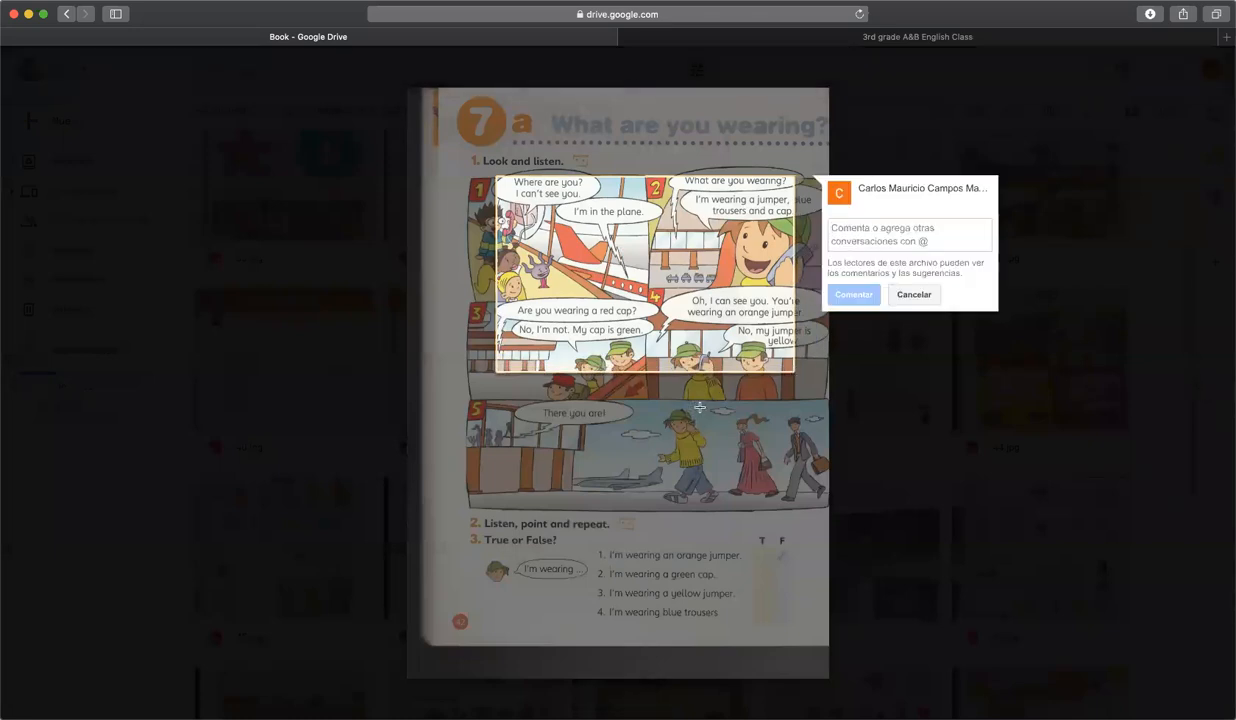
{"action": "key", "text": "Escape"}
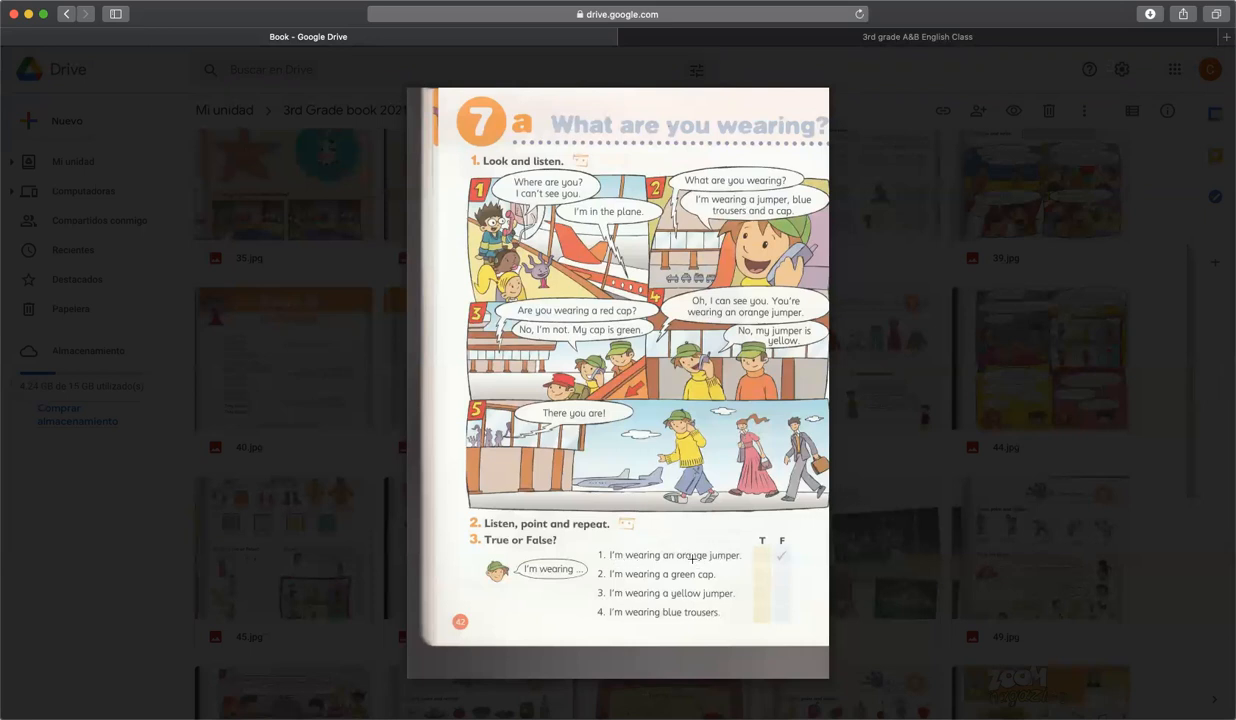
{"action": "mouse_move", "coordinate": [700, 449]}
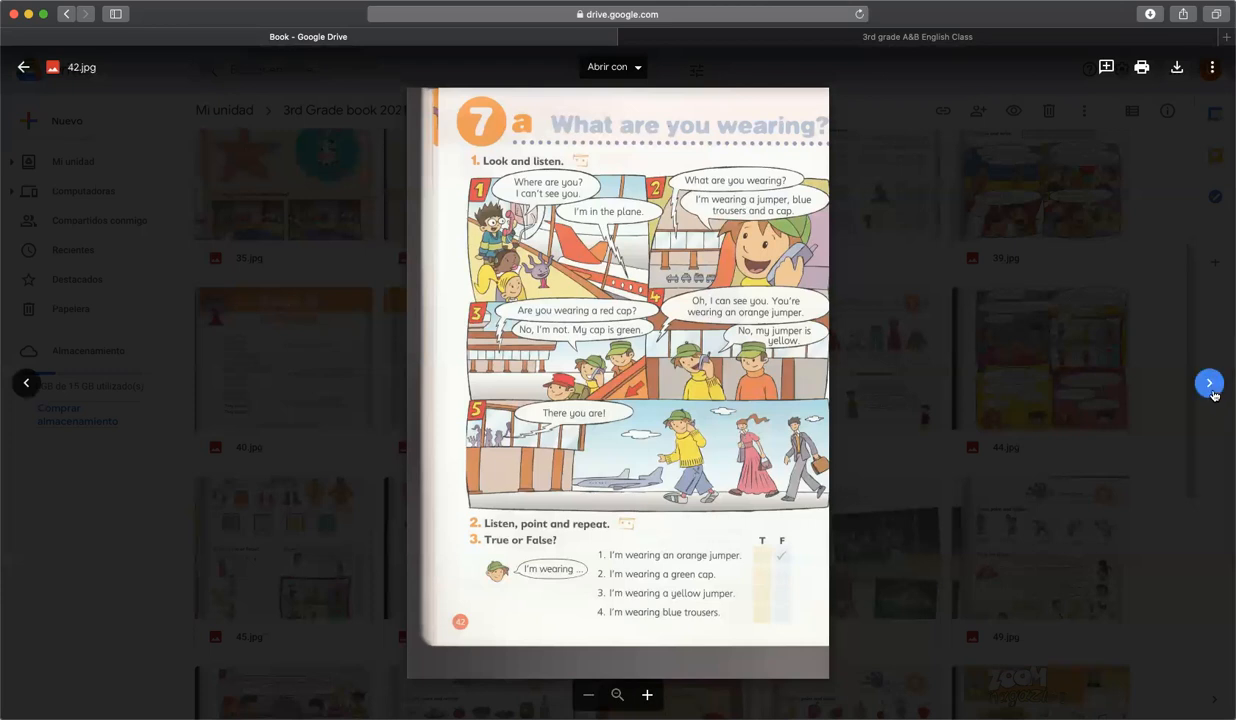
Advance to 43.jpg and spotlight the top sentence frames and the word 'wearing', clearing each comment box
{"action": "left_click", "coordinate": [1209, 383]}
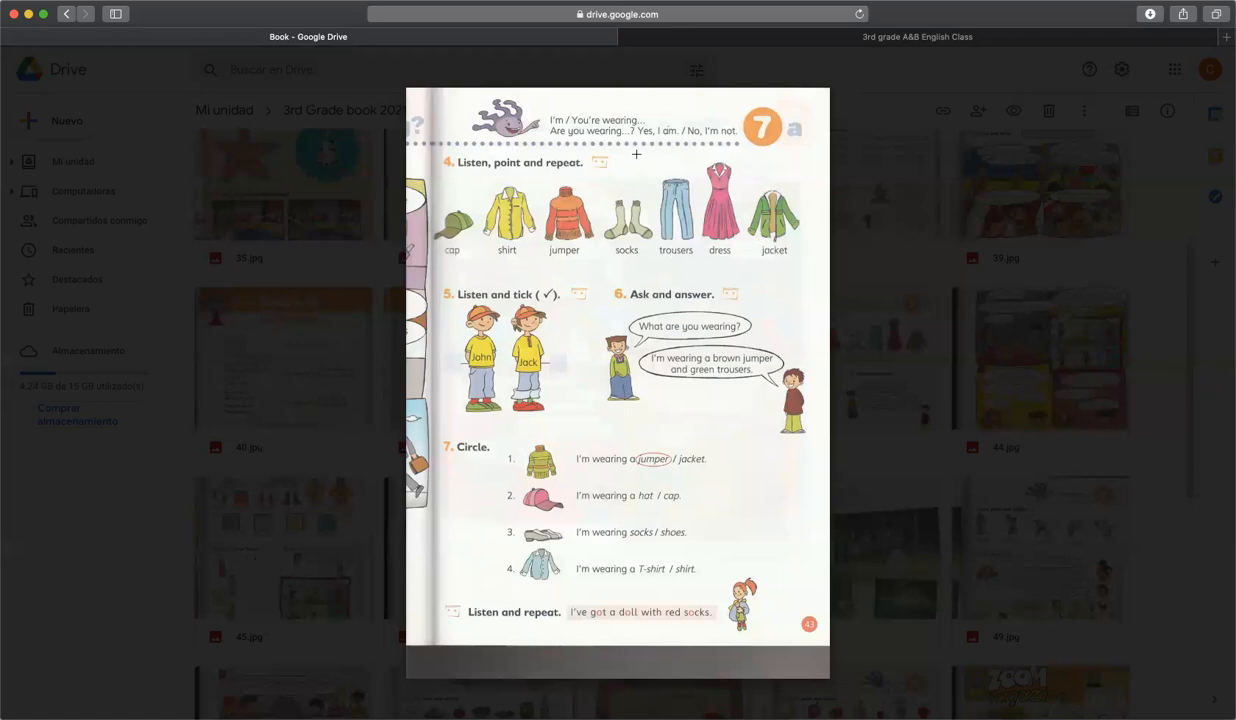
{"action": "mouse_move", "coordinate": [620, 145]}
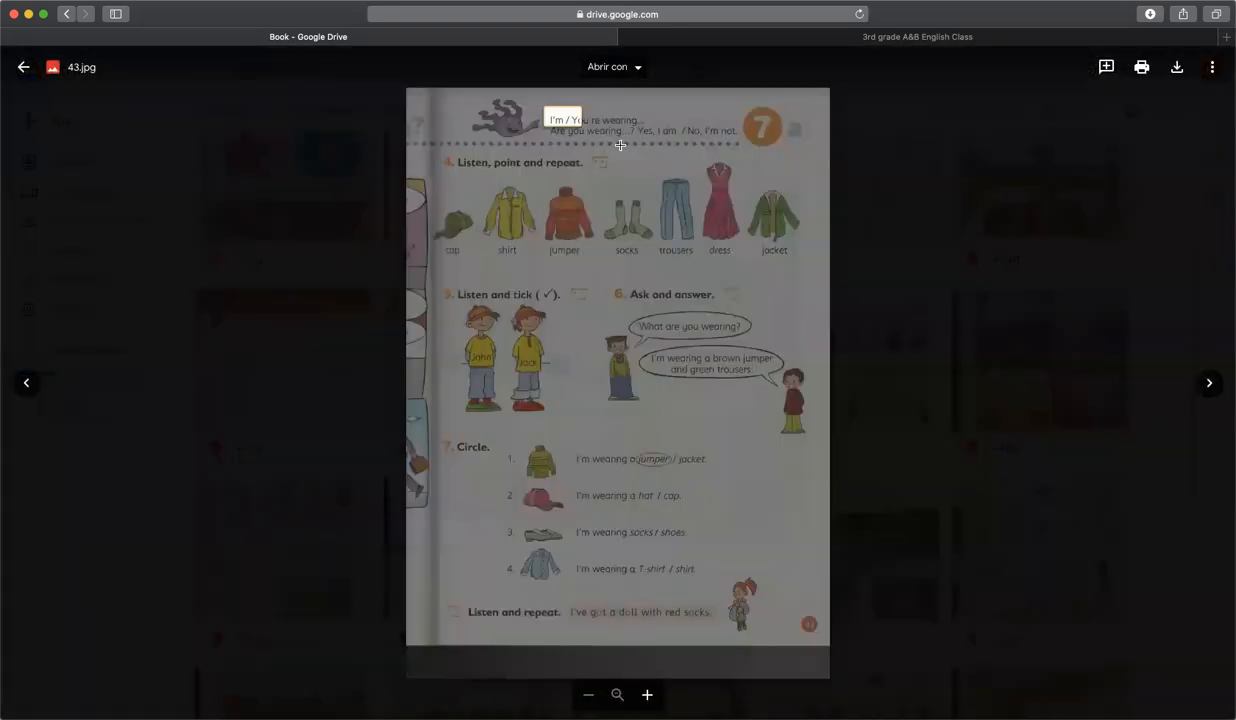
{"action": "left_click_drag", "start_coordinate": [543, 105], "coordinate": [745, 147]}
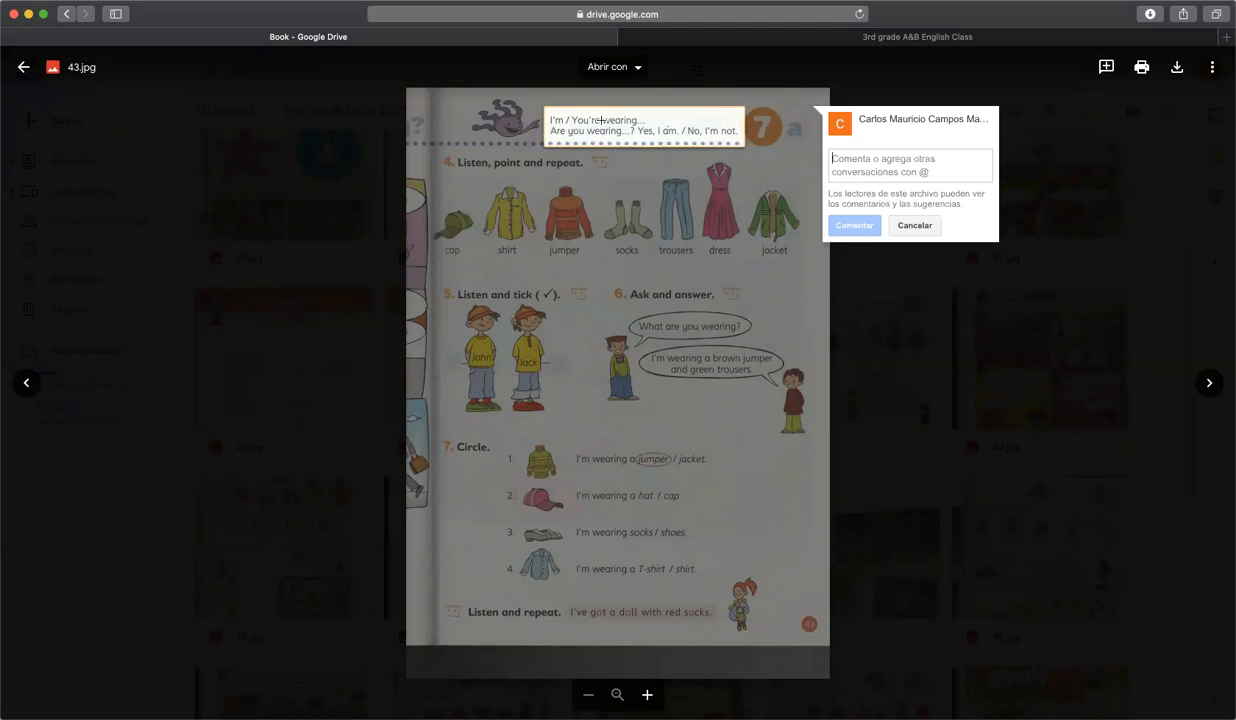
{"action": "key", "text": "Escape"}
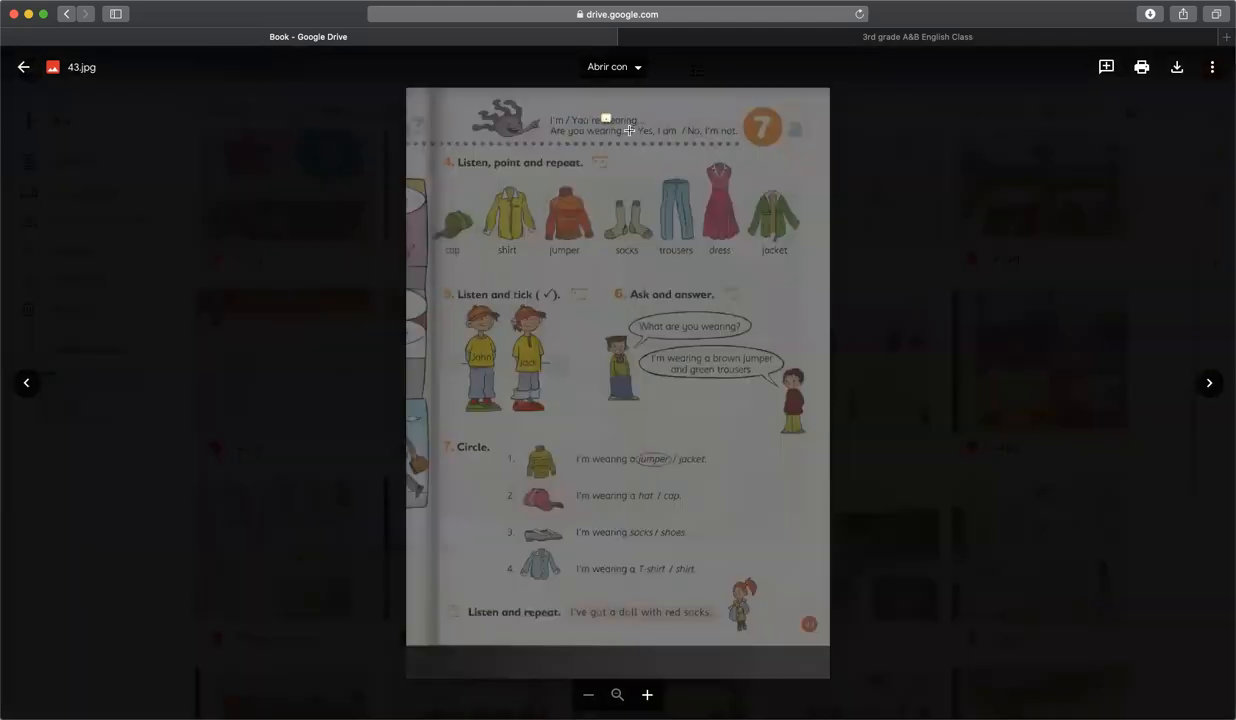
{"action": "left_click_drag", "start_coordinate": [601, 114], "coordinate": [645, 124]}
{"action": "key", "text": "Escape"}
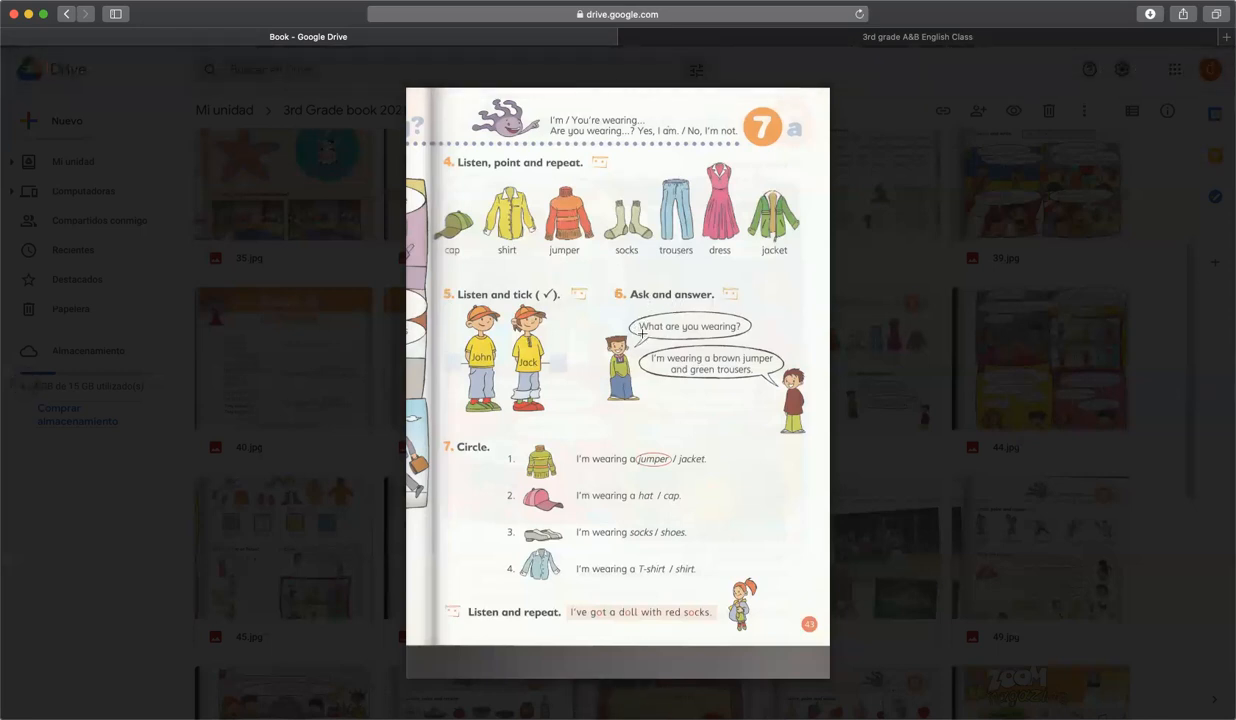
{"action": "left_click_drag", "start_coordinate": [641, 331], "coordinate": [743, 337]}
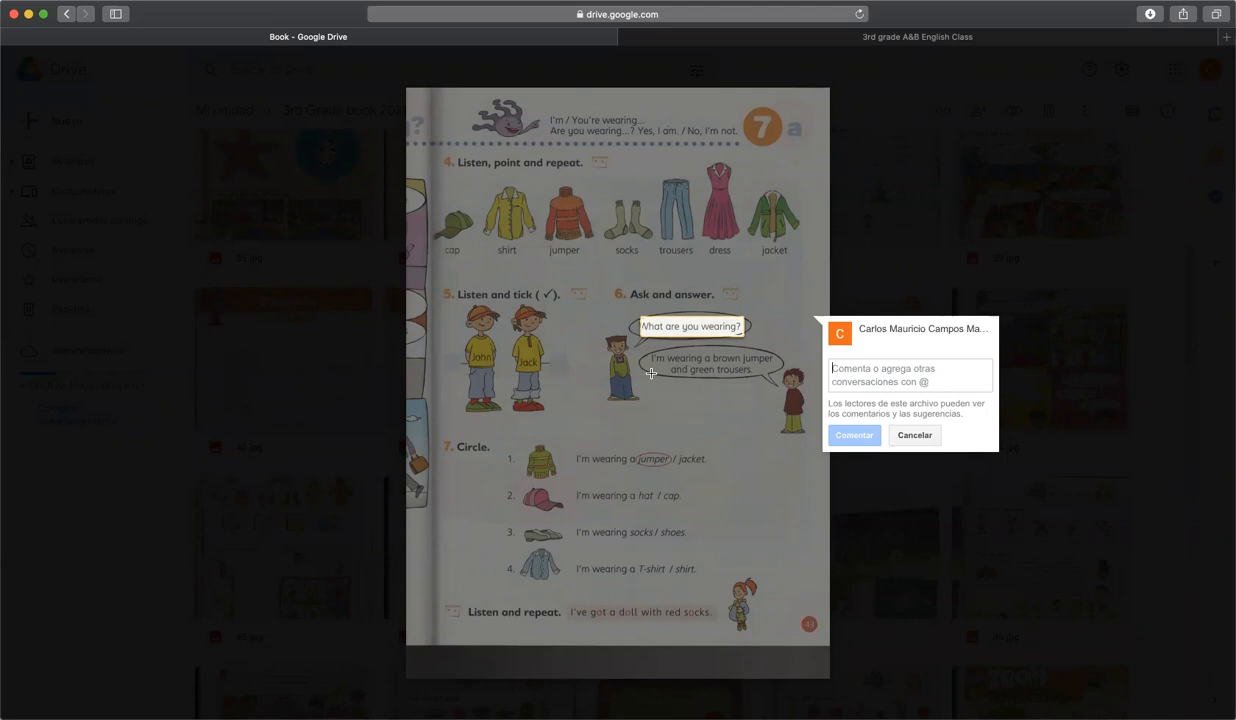
{"action": "key", "text": "Escape"}
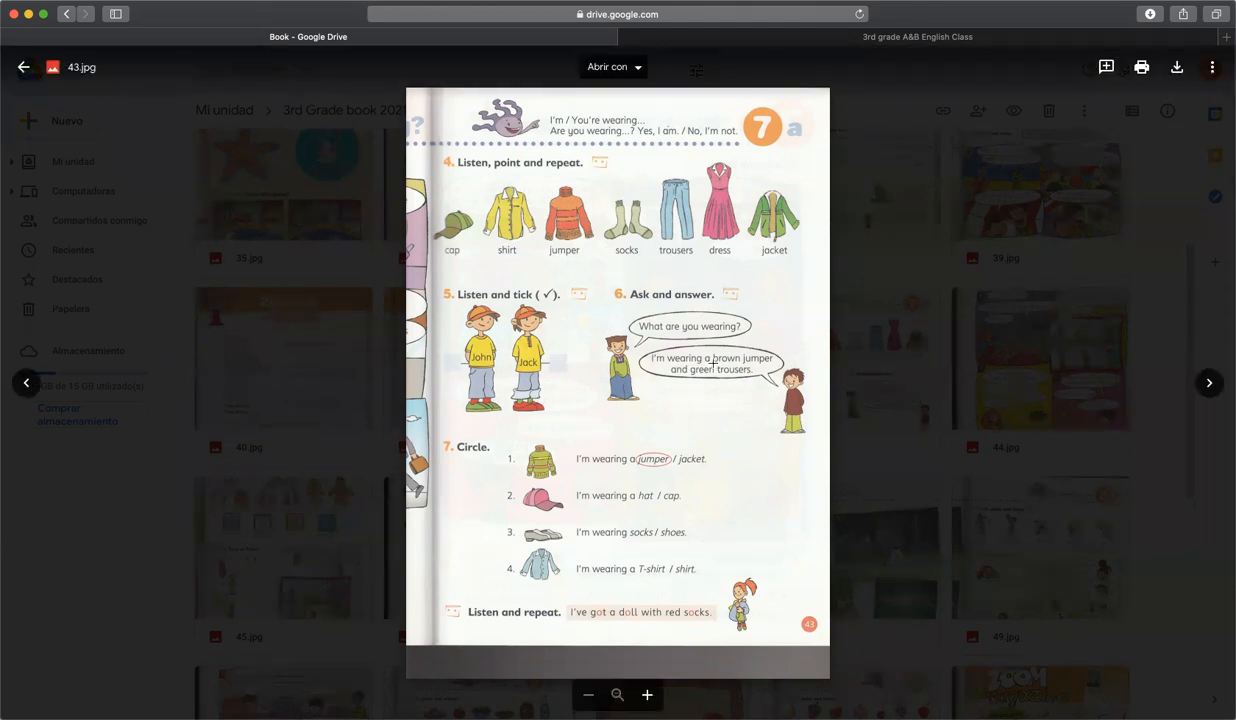
{"action": "left_click_drag", "start_coordinate": [713, 362], "coordinate": [759, 373]}
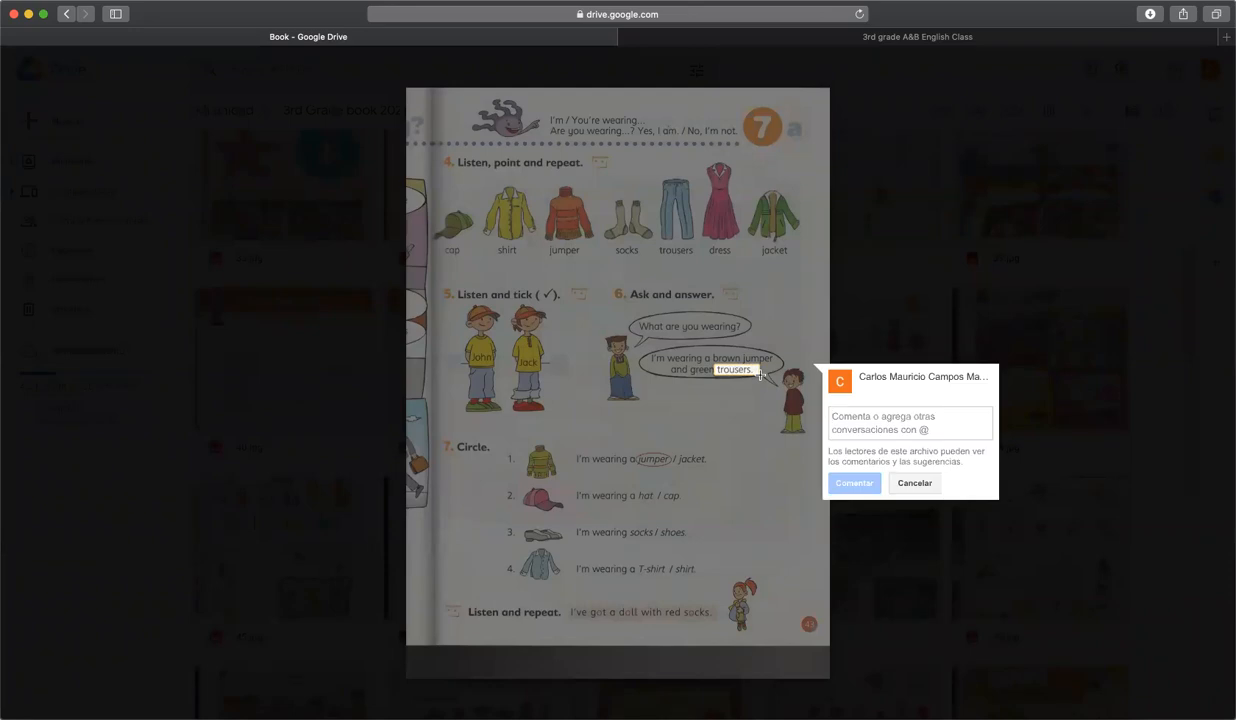
{"action": "left_click", "coordinate": [914, 483]}
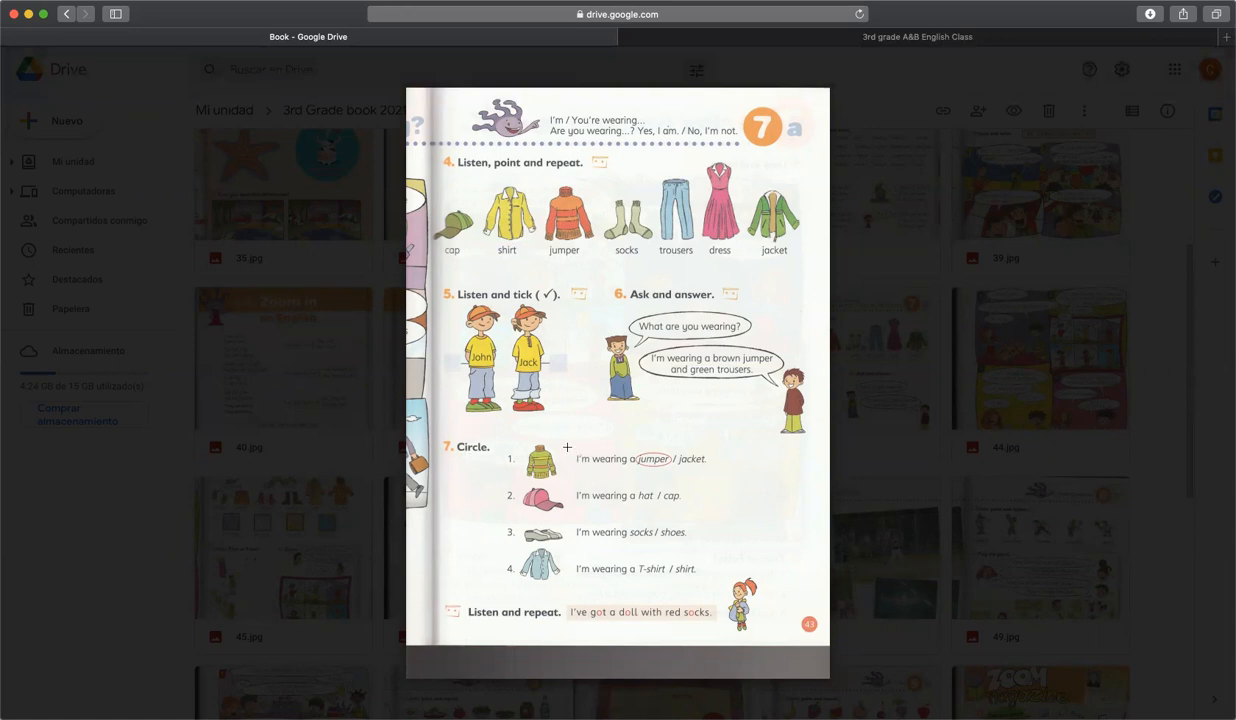
{"action": "left_click_drag", "start_coordinate": [568, 450], "coordinate": [720, 478]}
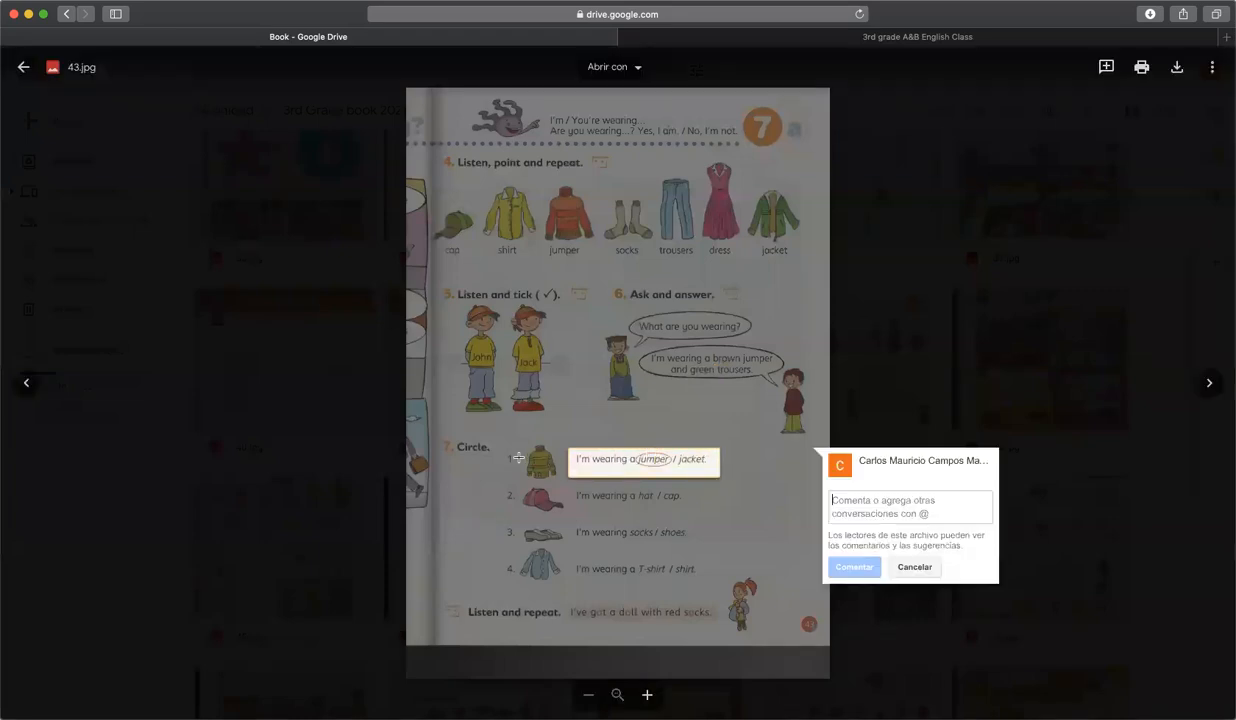
{"action": "left_click_drag", "start_coordinate": [526, 452], "coordinate": [571, 587]}
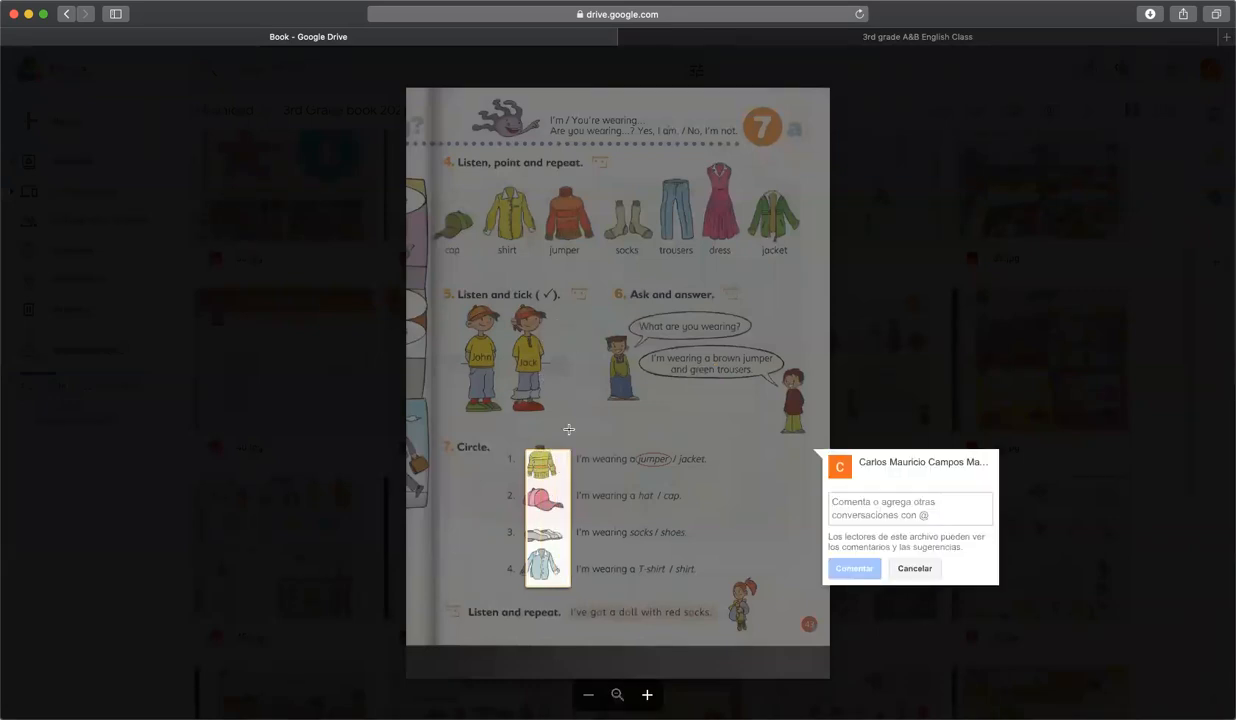
{"action": "key", "text": "Escape"}
{"action": "mouse_move", "coordinate": [520, 445]}
{"action": "left_mouse_down"}
{"action": "mouse_move", "coordinate": [519, 469]}
{"action": "mouse_move", "coordinate": [571, 482]}
{"action": "mouse_move", "coordinate": [579, 552]}
{"action": "left_mouse_up"}
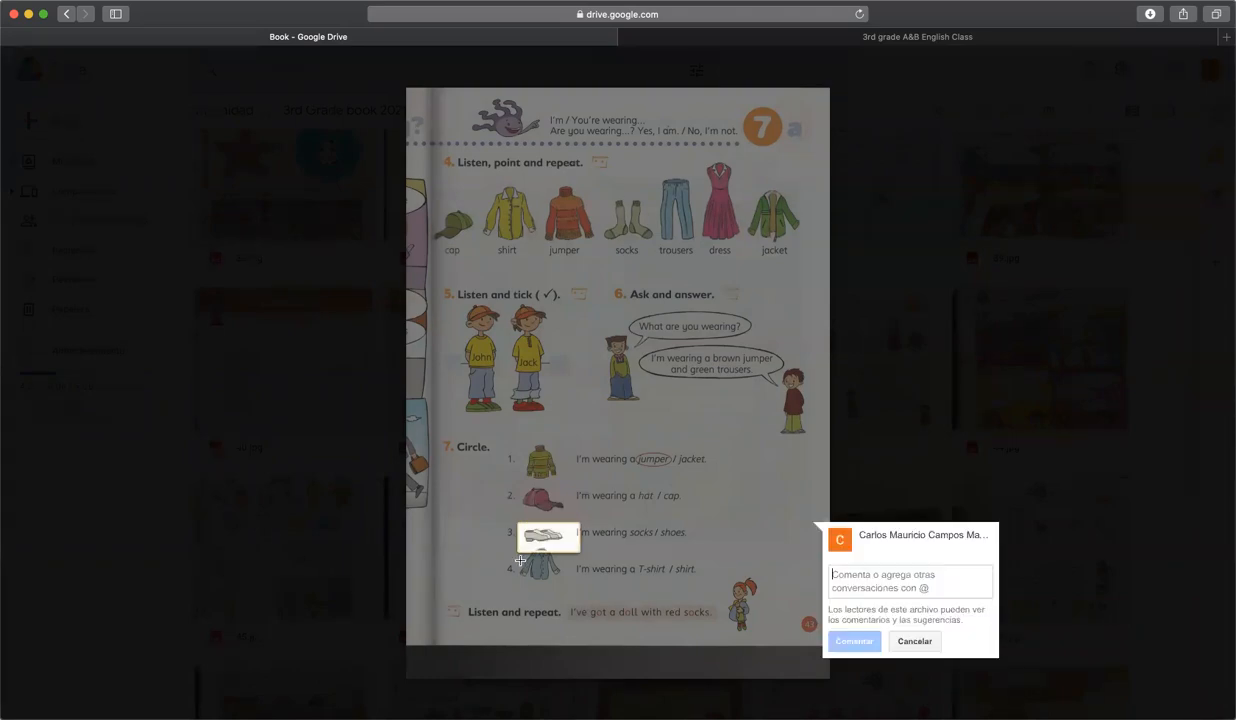
{"action": "left_click", "coordinate": [518, 553]}
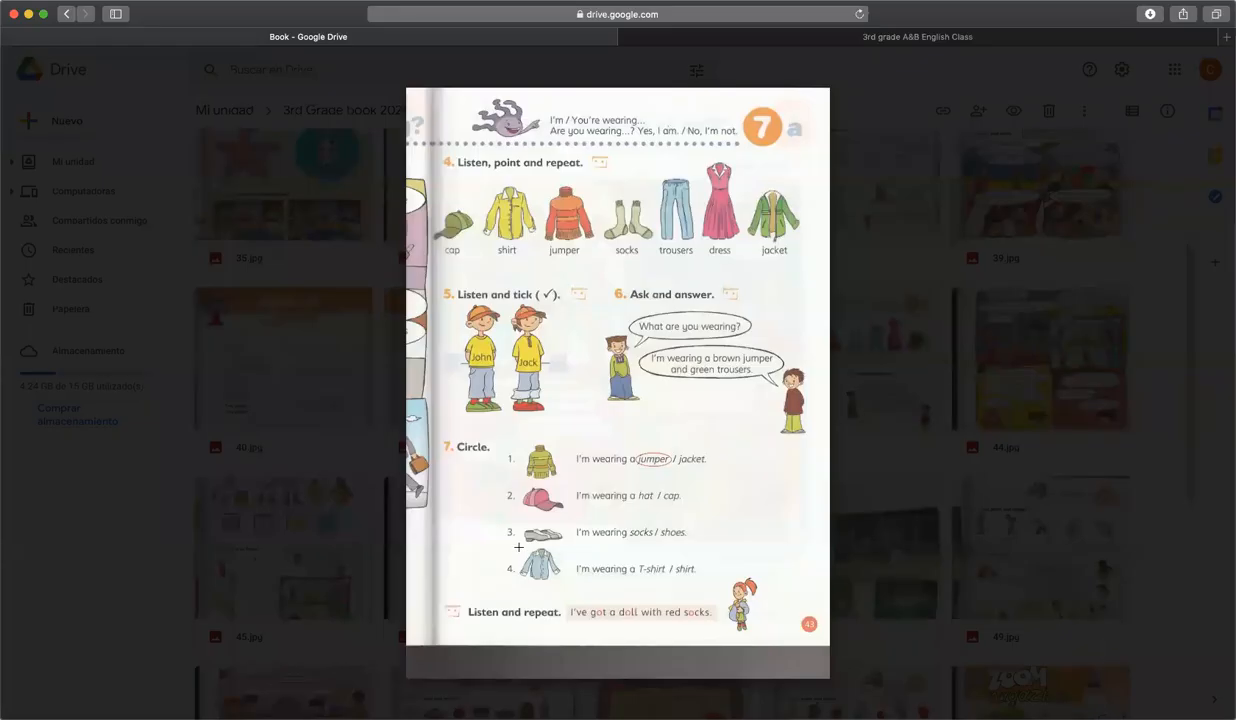
{"action": "left_click_drag", "start_coordinate": [519, 549], "coordinate": [568, 585]}
{"action": "mouse_move", "coordinate": [634, 630]}
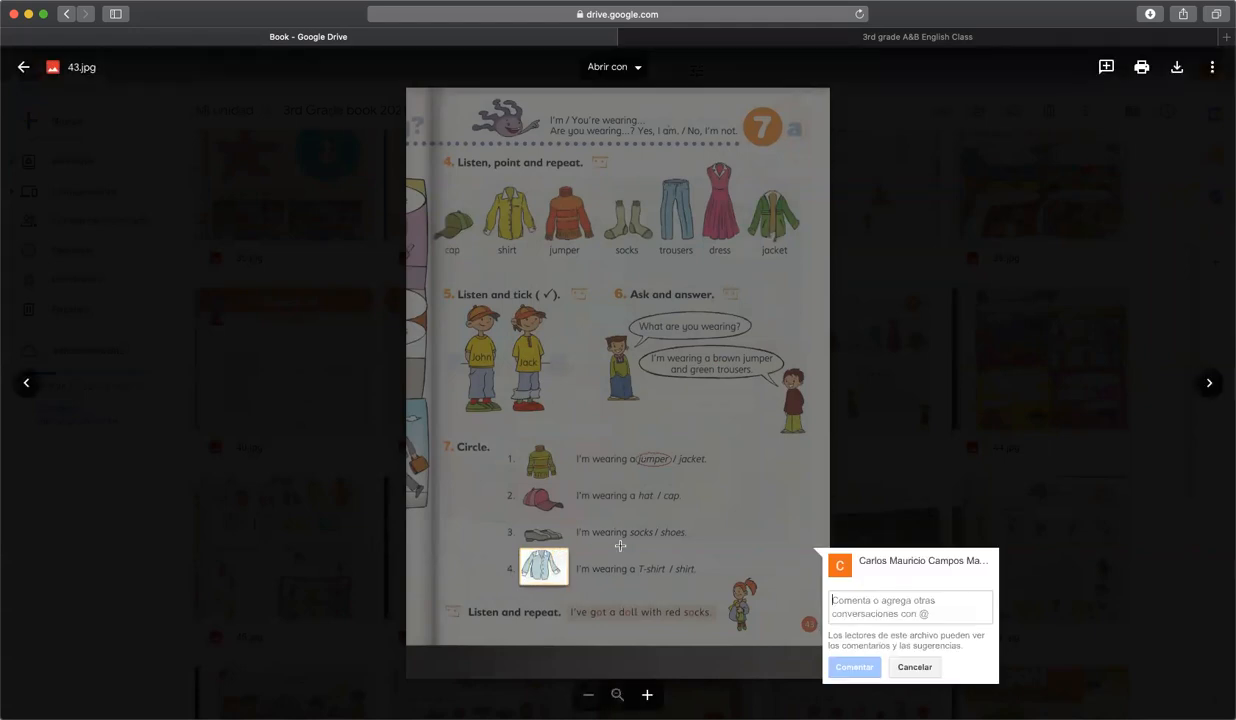
{"action": "left_click", "coordinate": [600, 527]}
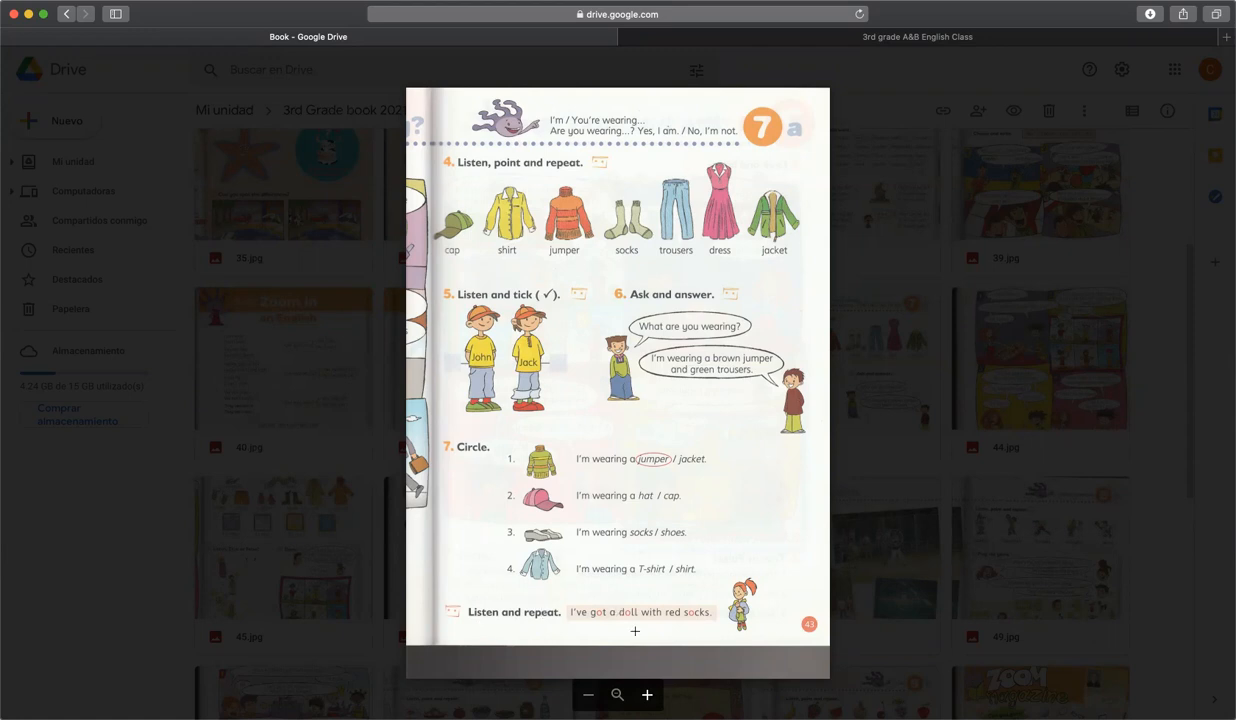
Spotlight the words 'I've got' in the last line of page 43, then clear the highlight
{"action": "left_click_drag", "start_coordinate": [563, 603], "coordinate": [611, 631]}
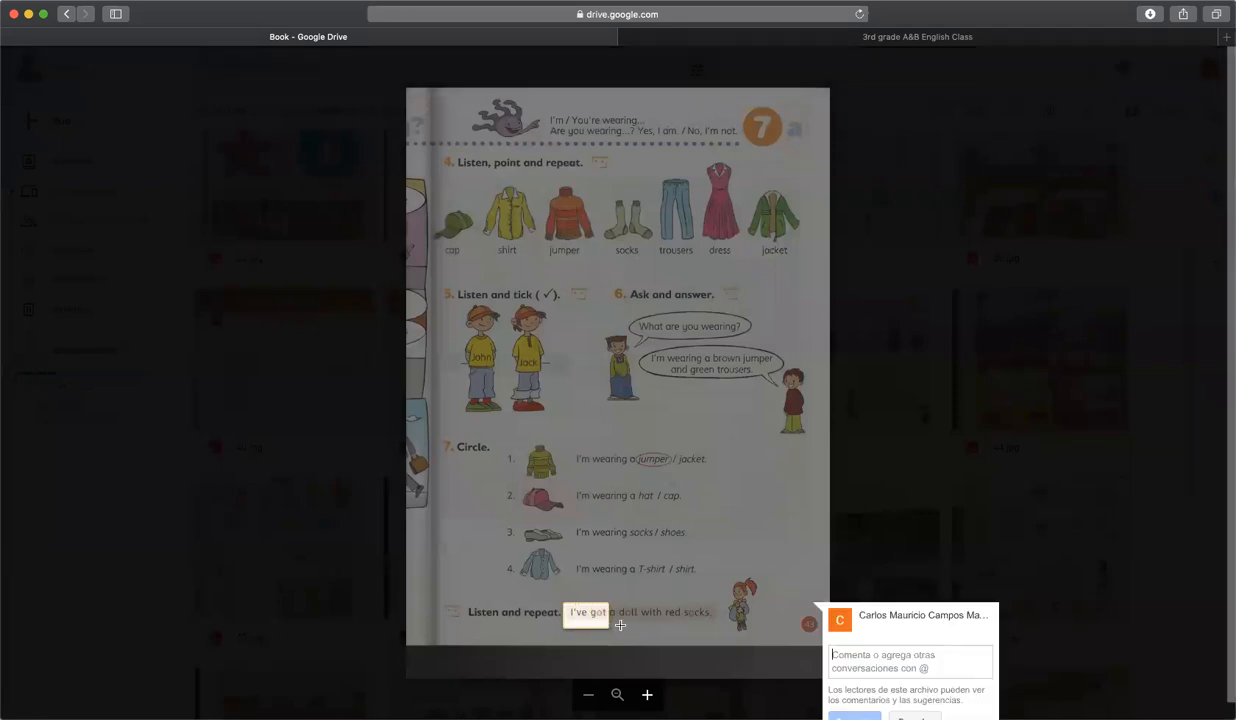
{"action": "left_click", "coordinate": [572, 613]}
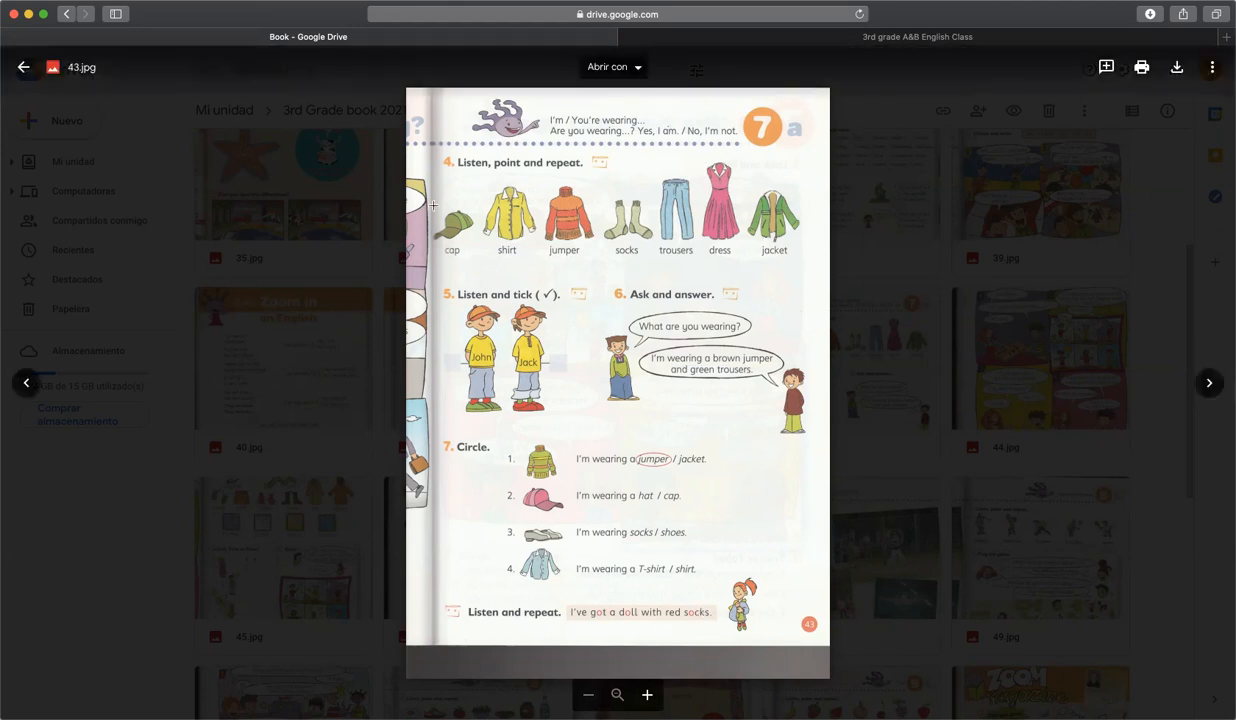
{"action": "mouse_move", "coordinate": [617, 380]}
{"action": "left_click", "coordinate": [918, 38]}
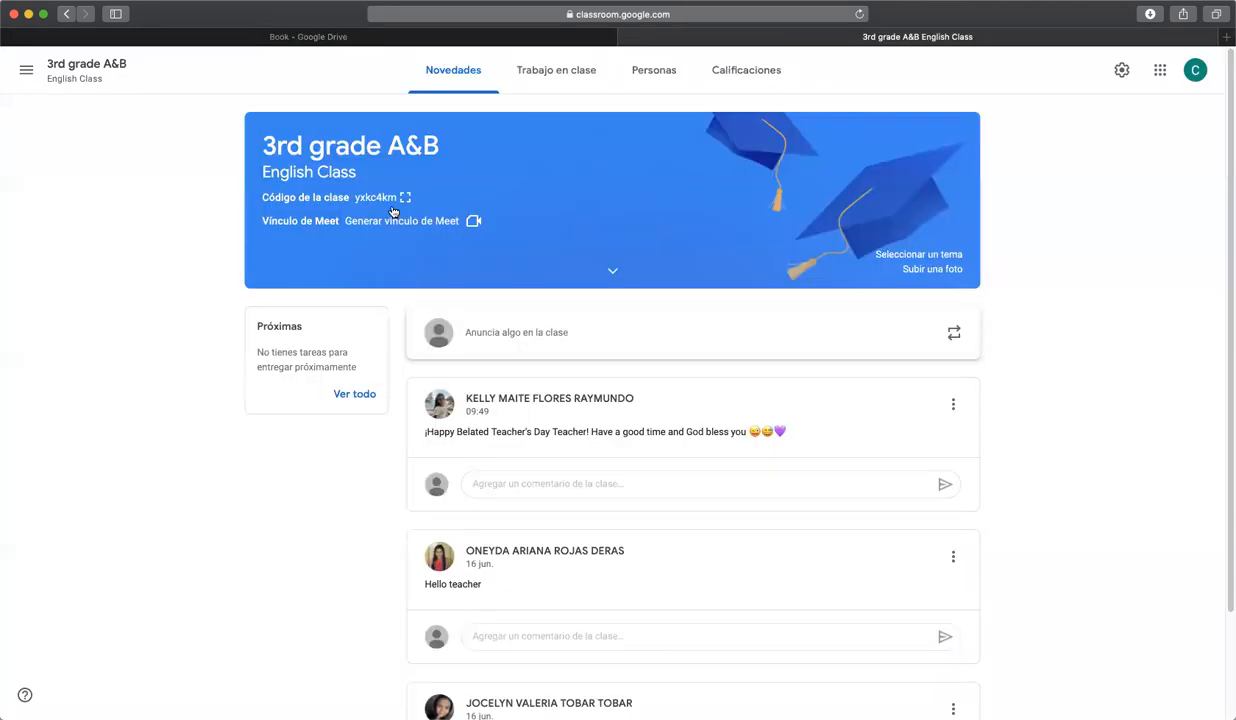
{"action": "left_click", "coordinate": [412, 200]}
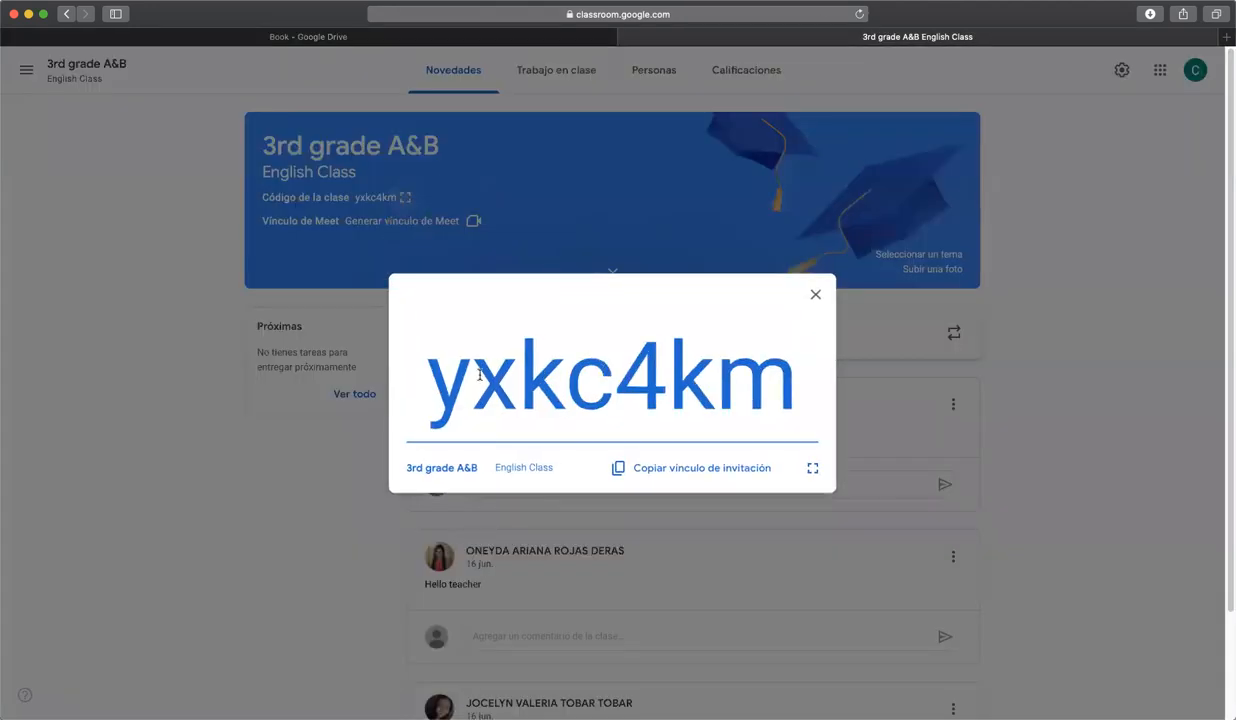
{"action": "left_click_drag", "start_coordinate": [418, 358], "coordinate": [795, 392]}
{"action": "left_click_drag", "start_coordinate": [418, 380], "coordinate": [821, 407]}
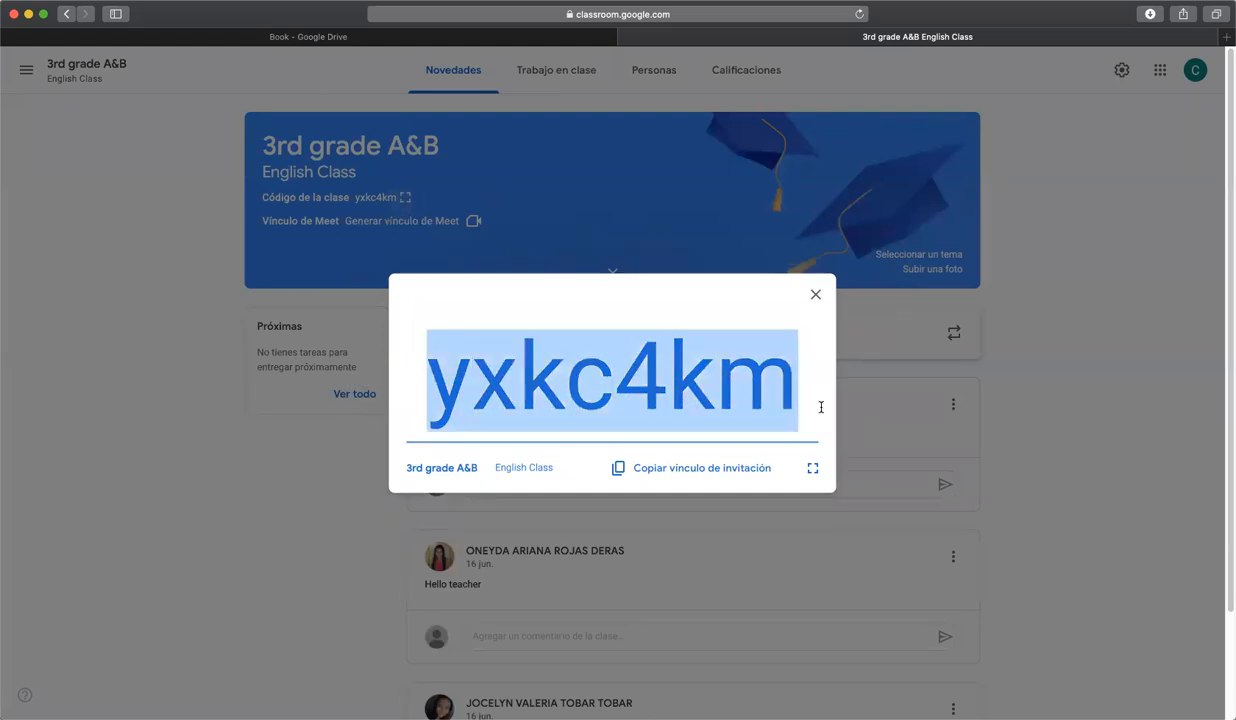
{"action": "left_click", "coordinate": [816, 296]}
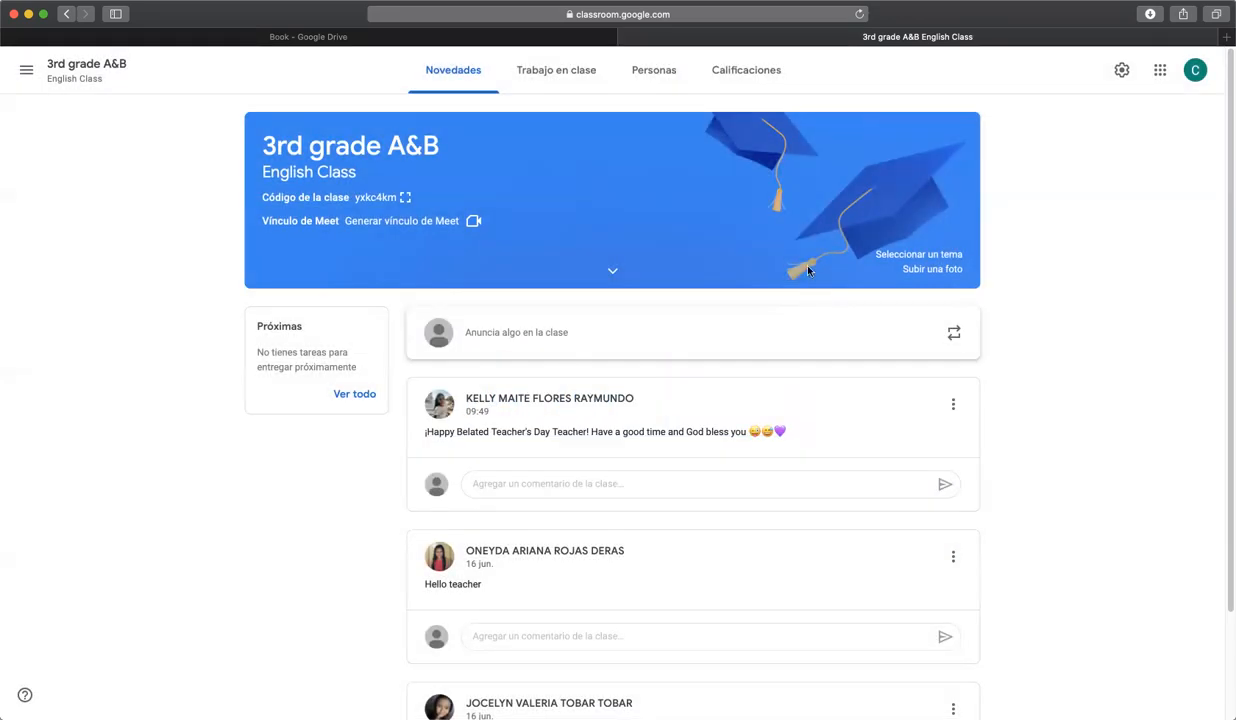
{"action": "left_click", "coordinate": [297, 37]}
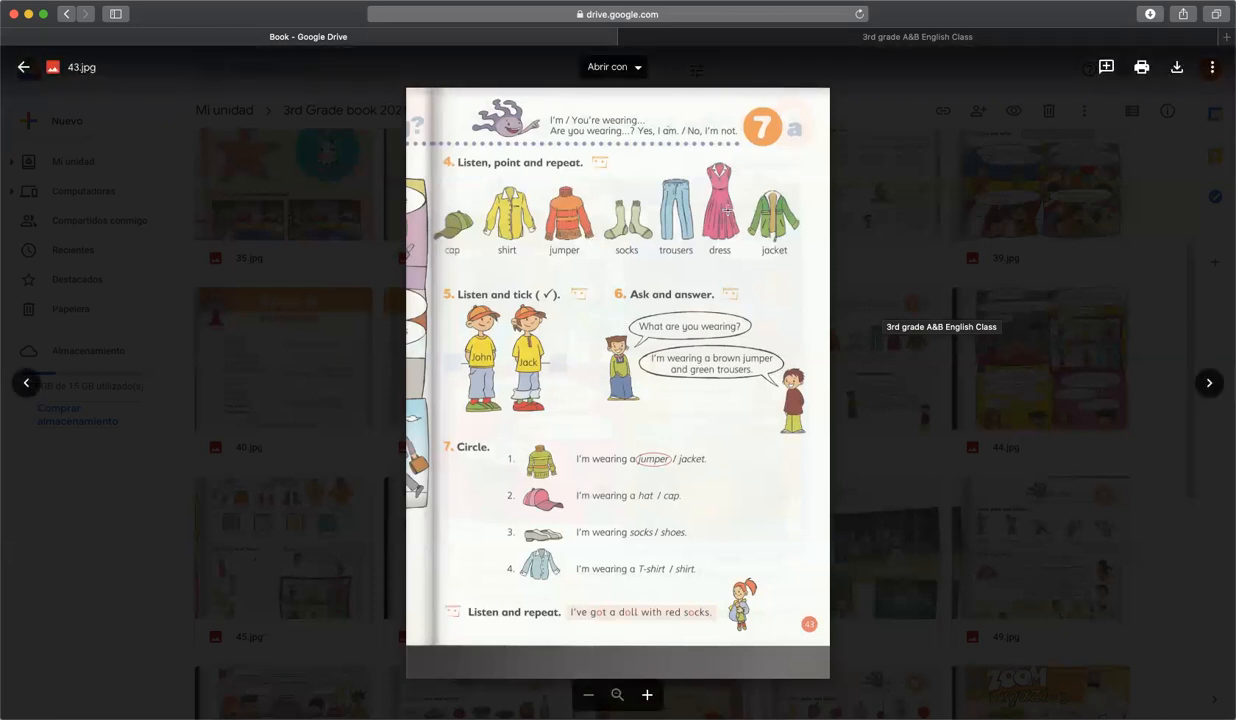
{"action": "mouse_move", "coordinate": [617, 380]}
{"action": "left_click_drag", "start_coordinate": [541, 113], "coordinate": [742, 140]}
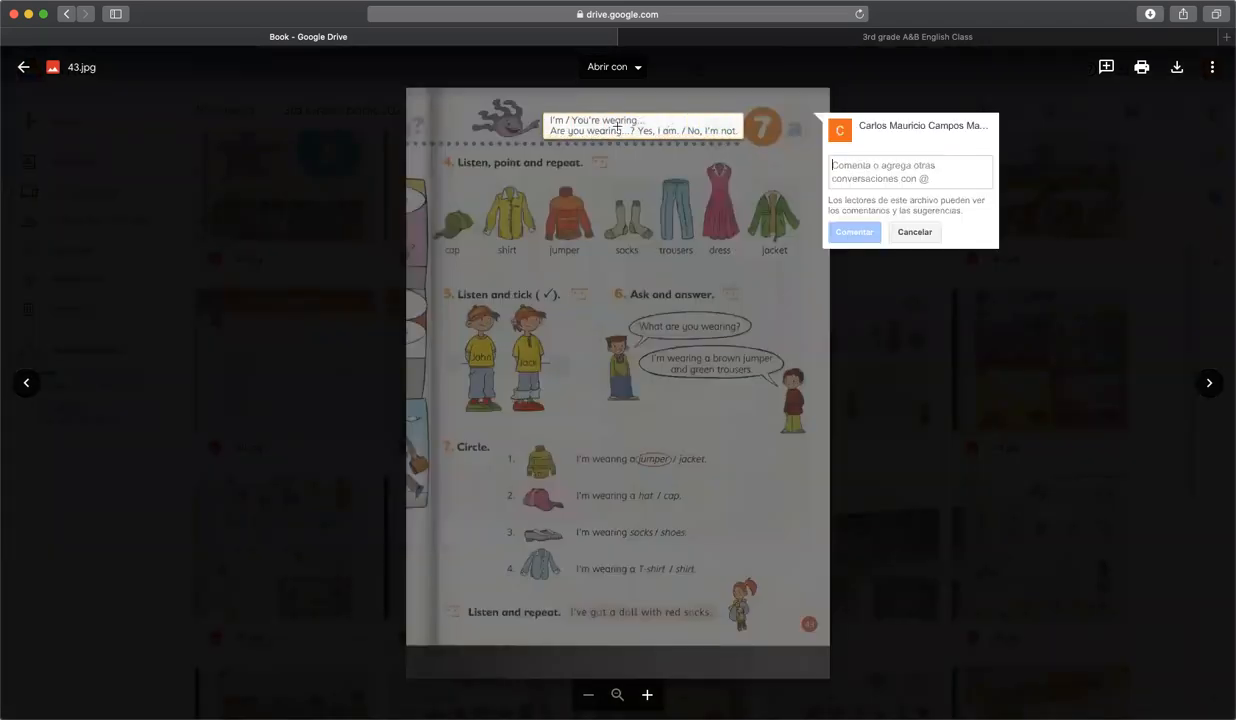
{"action": "mouse_move", "coordinate": [440, 189]}
{"action": "left_mouse_down"}
{"action": "mouse_move", "coordinate": [667, 248]}
{"action": "mouse_move", "coordinate": [806, 266]}
{"action": "left_mouse_up"}
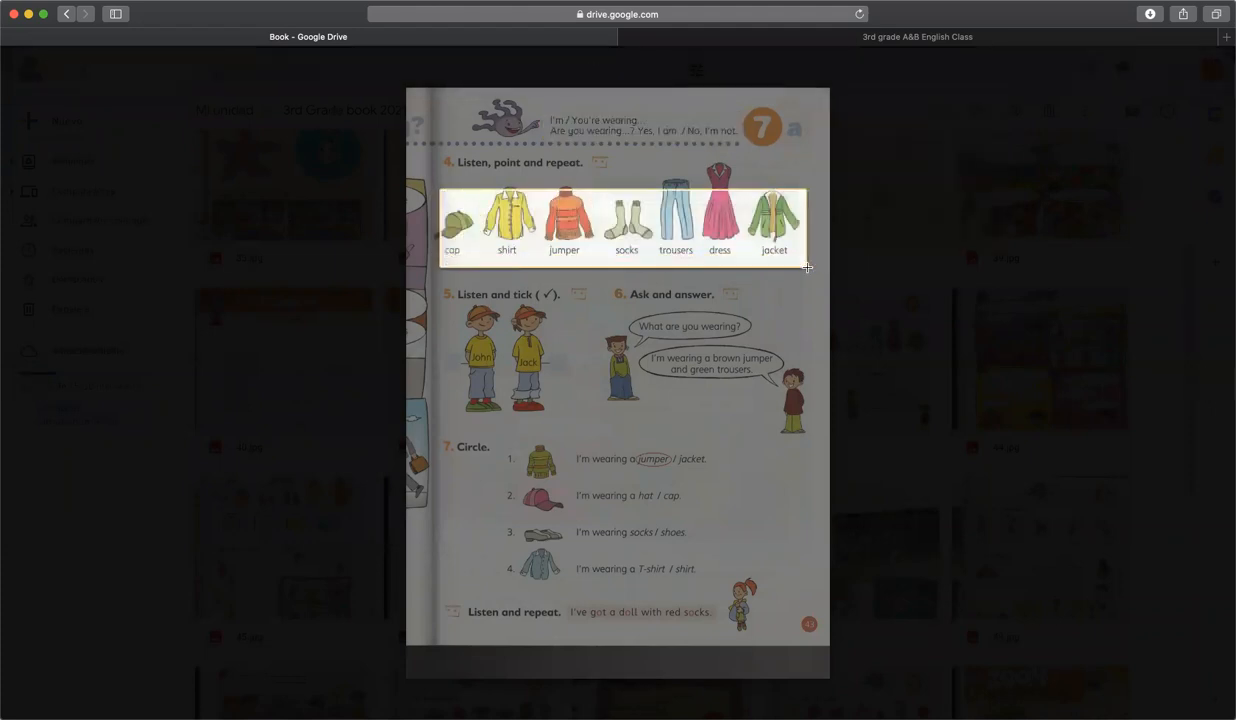
{"action": "key", "text": "Escape"}
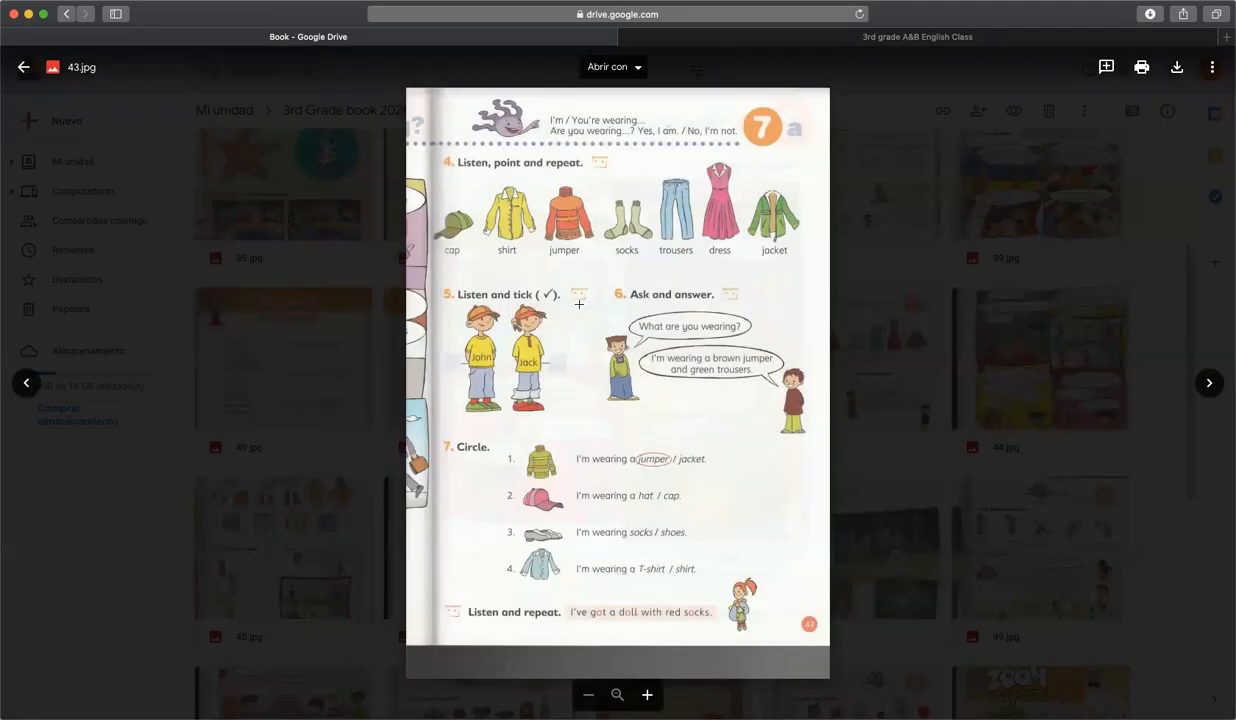